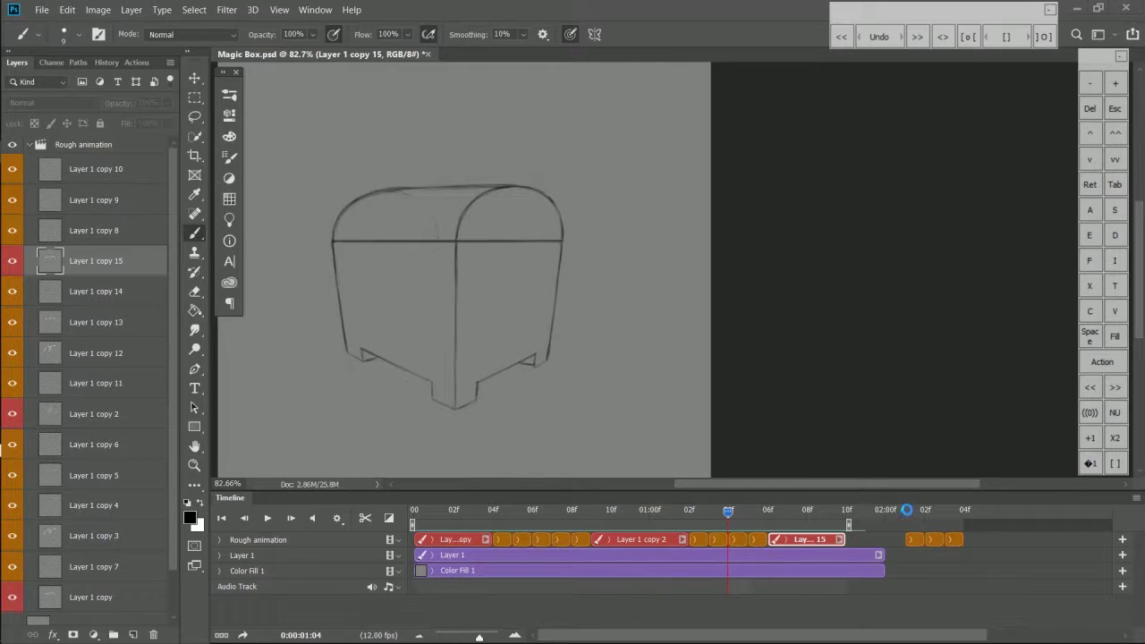
- Group the three single-frame clips at the end of the Rough animation track into a new video group named Clean Lines
{"action": "mouse_move", "coordinate": [905, 514]}
{"action": "left_mouse_down"}
{"action": "mouse_move", "coordinate": [944, 516]}
{"action": "mouse_move", "coordinate": [906, 516]}
{"action": "left_mouse_up"}
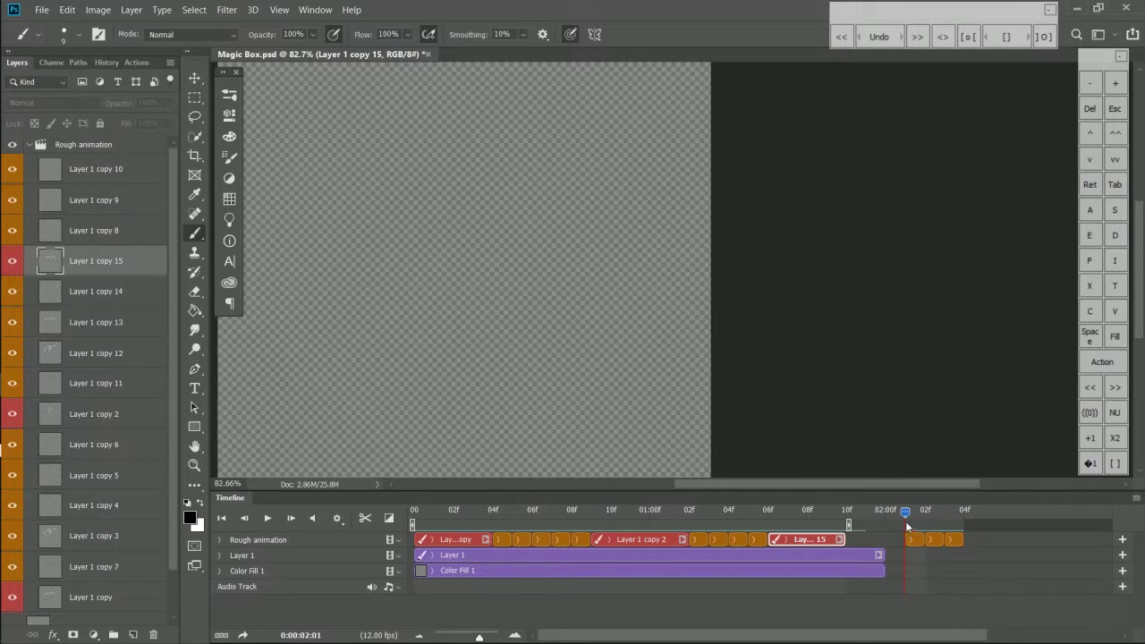
{"action": "left_click", "coordinate": [955, 539]}
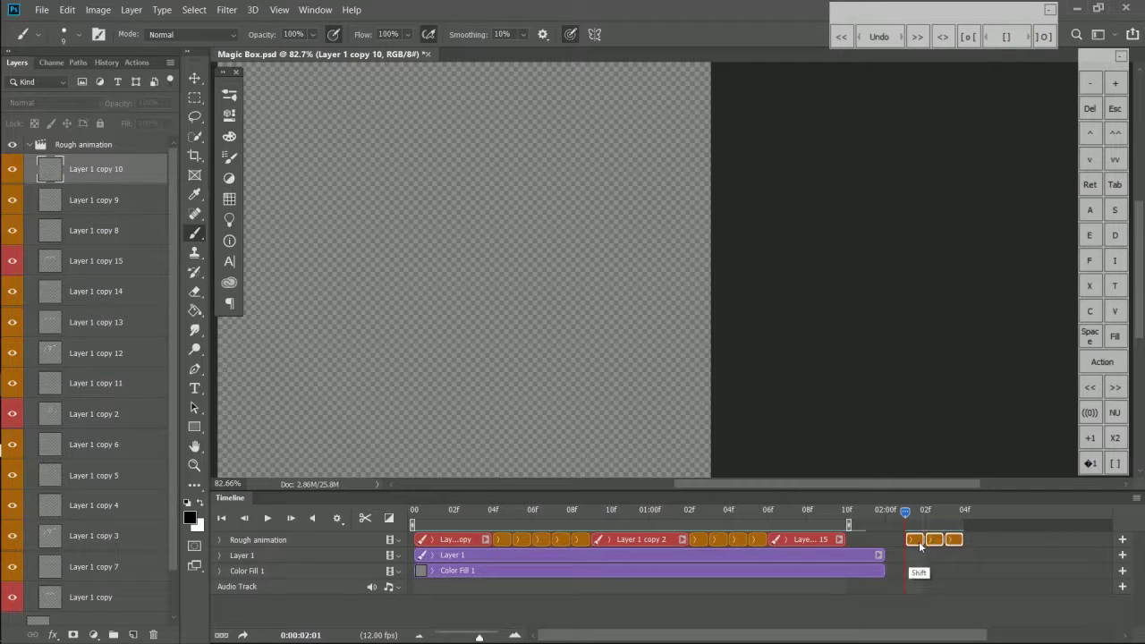
{"action": "left_click", "coordinate": [919, 541], "text": "shift"}
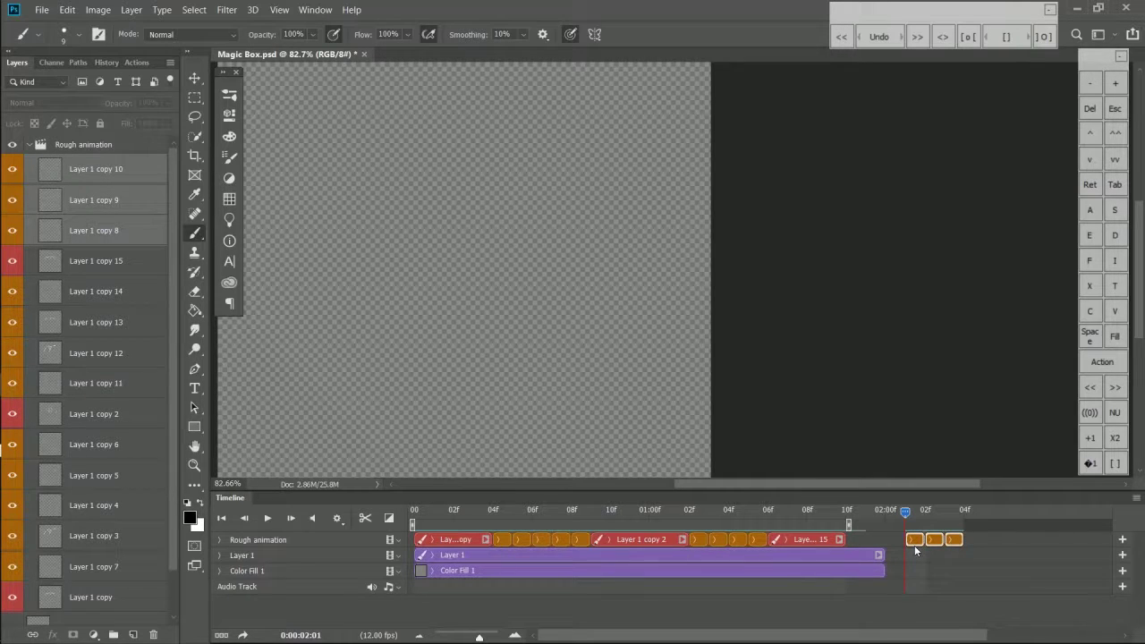
{"action": "left_click", "coordinate": [400, 542]}
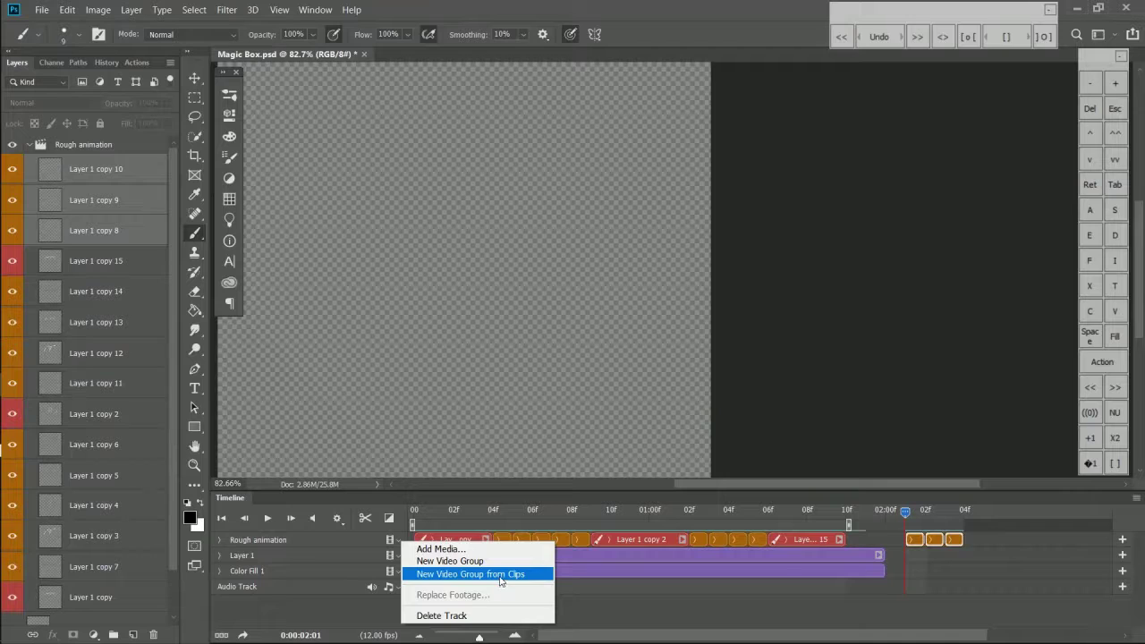
{"action": "left_click", "coordinate": [500, 577]}
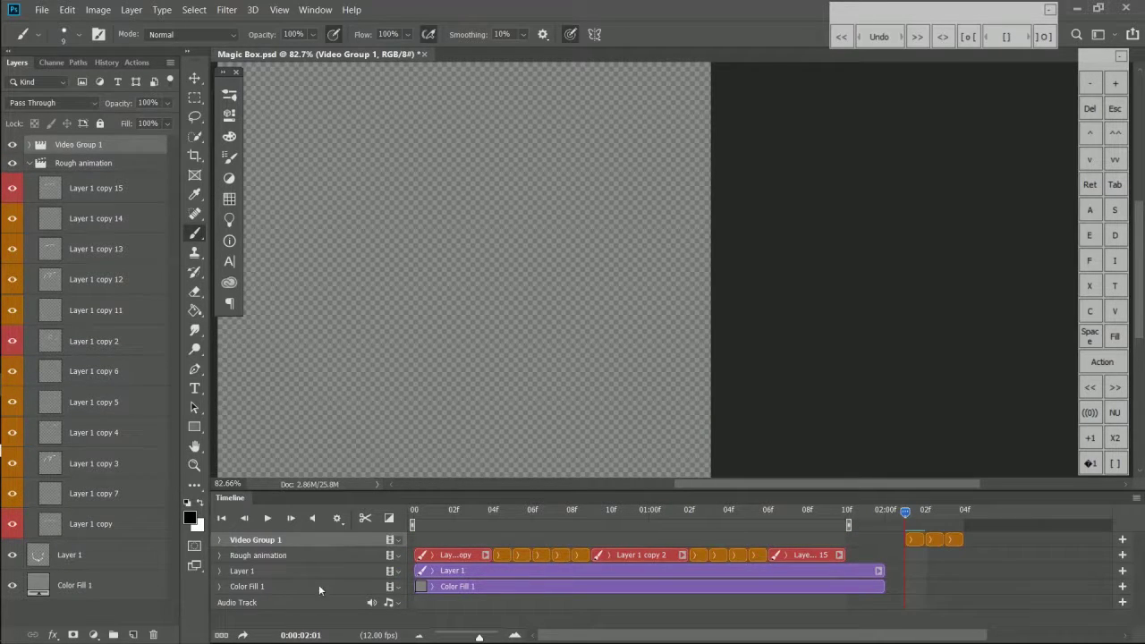
{"action": "double_click", "coordinate": [80, 146]}
{"action": "type", "text": "Clean Lines"}
{"action": "key", "text": "Return"}
- Move the three Clean Lines clips together so that they start at 0:00:00:03 on the timeline
{"action": "left_click", "coordinate": [921, 539]}
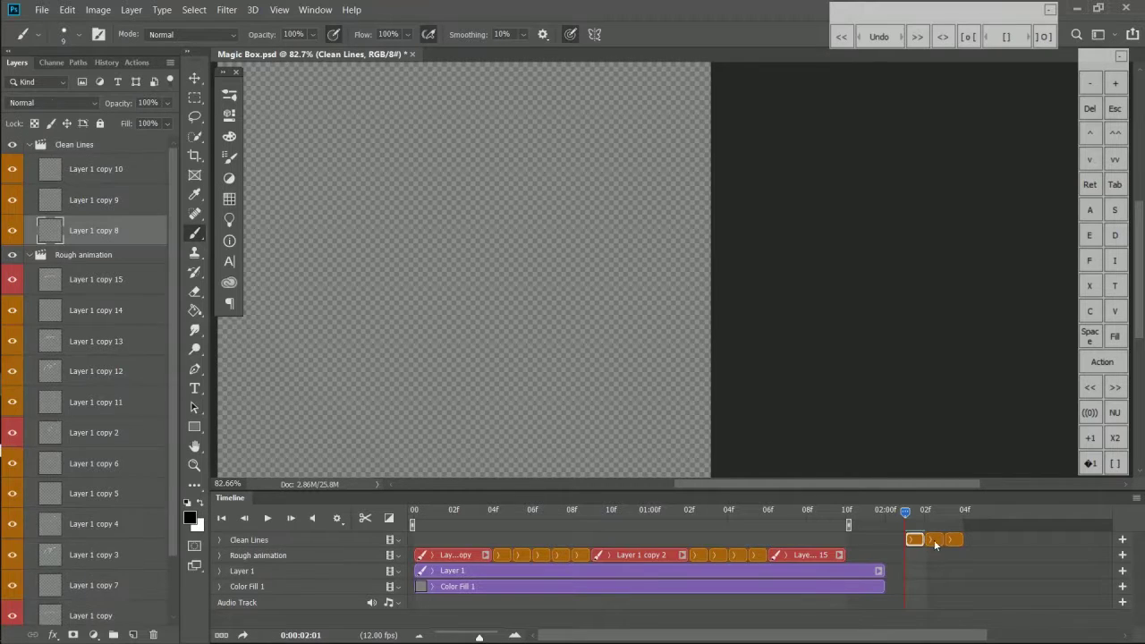
{"action": "left_click", "coordinate": [952, 540], "text": "shift"}
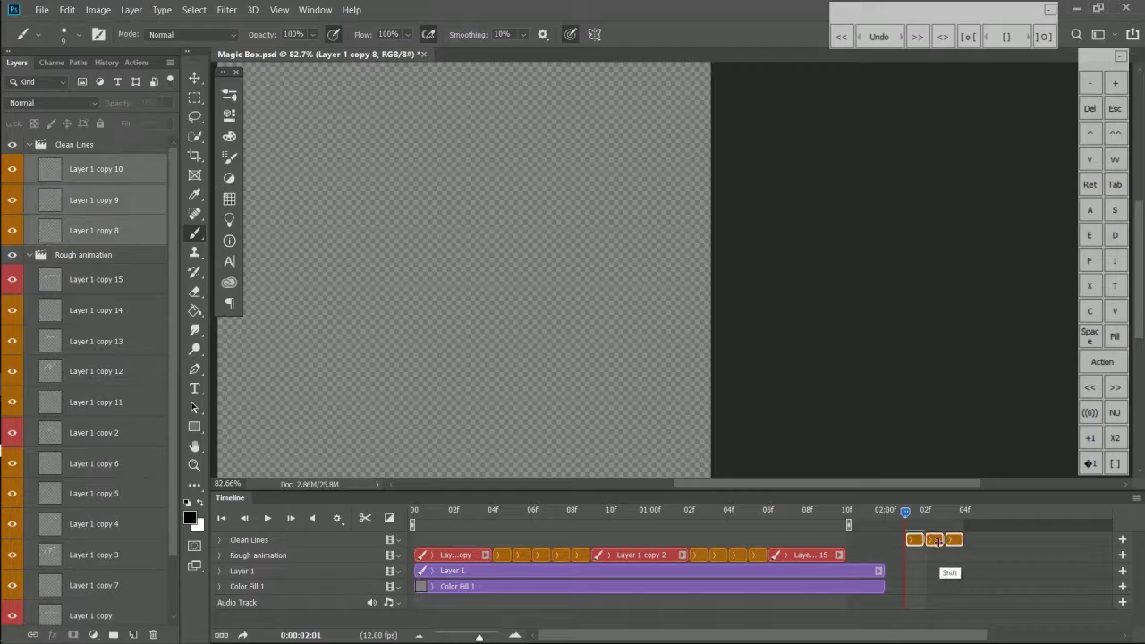
{"action": "left_click_drag", "start_coordinate": [917, 539], "coordinate": [473, 539]}
{"action": "left_click", "coordinate": [475, 514]}
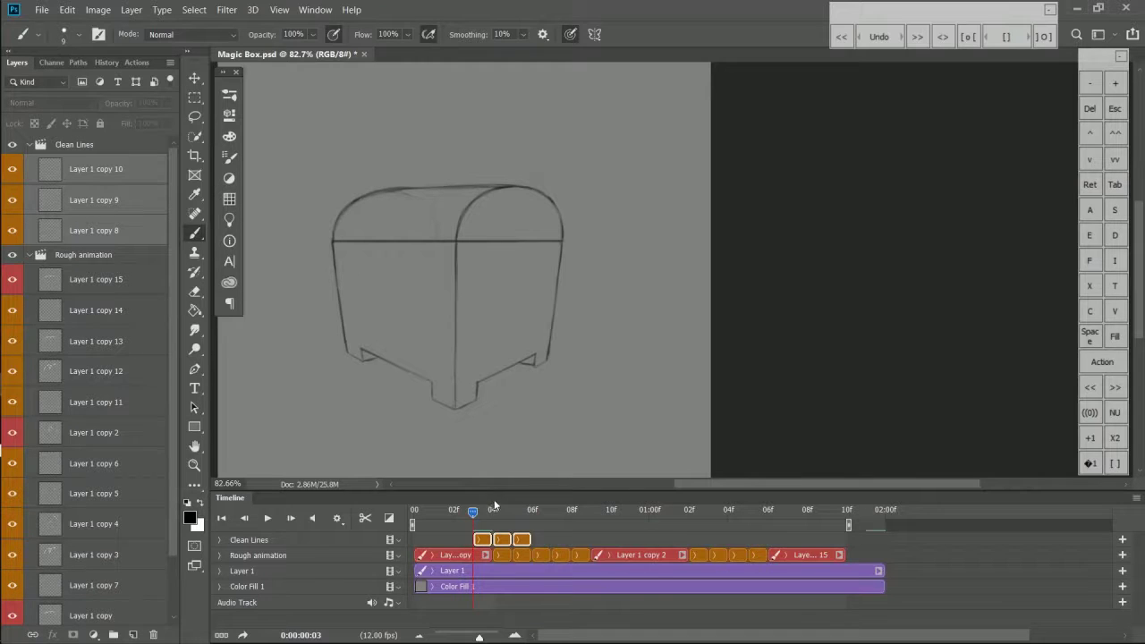
- Set the Clean Lines group's blend mode to Multiply
{"action": "left_click", "coordinate": [116, 145]}
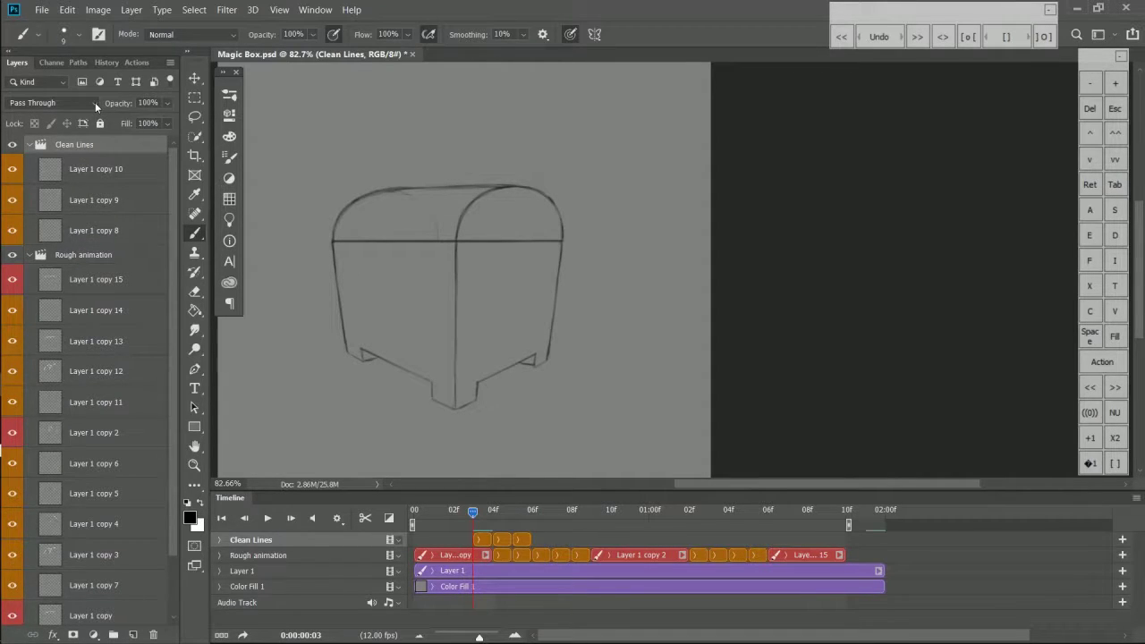
{"action": "left_click", "coordinate": [95, 102]}
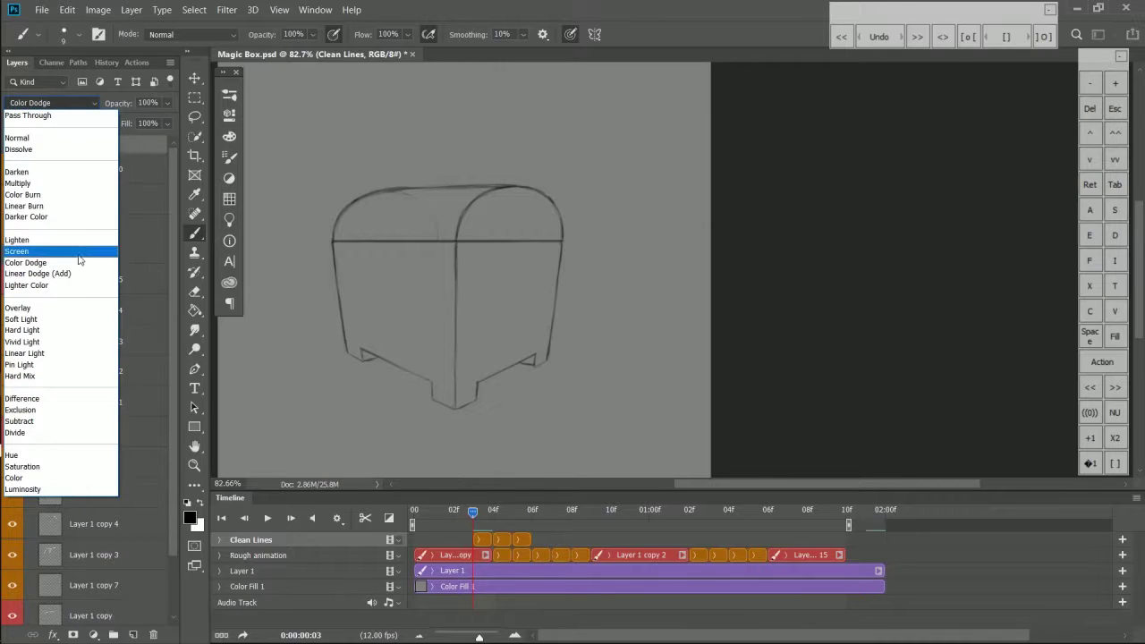
{"action": "left_click", "coordinate": [74, 183]}
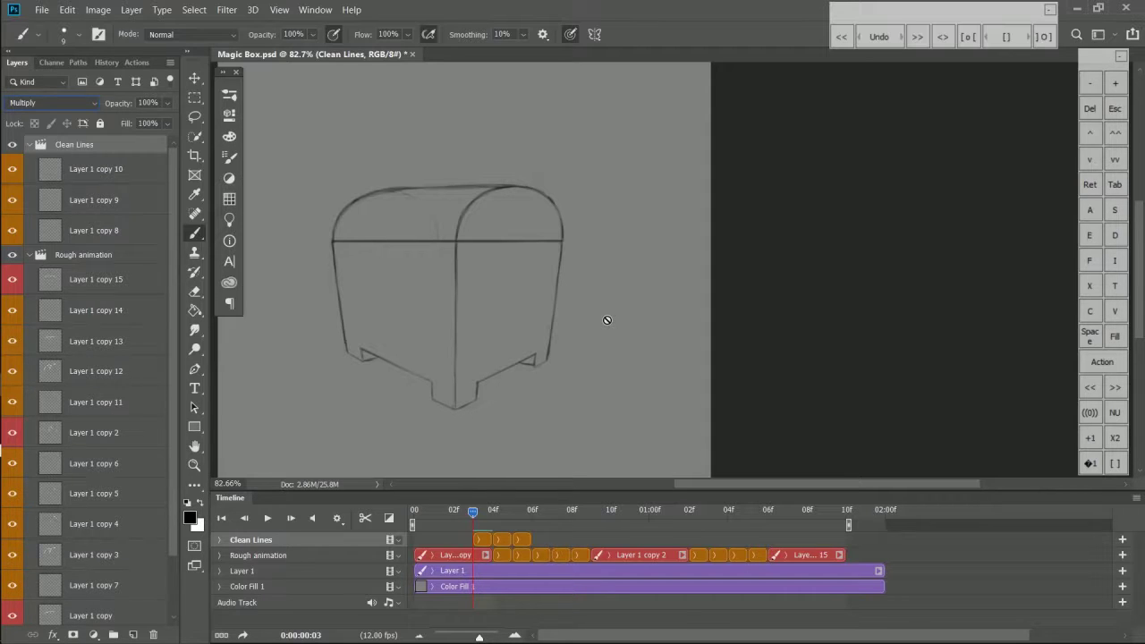
- Choose the INK brush preset from the Sykosan brush group
{"action": "left_click", "coordinate": [80, 36]}
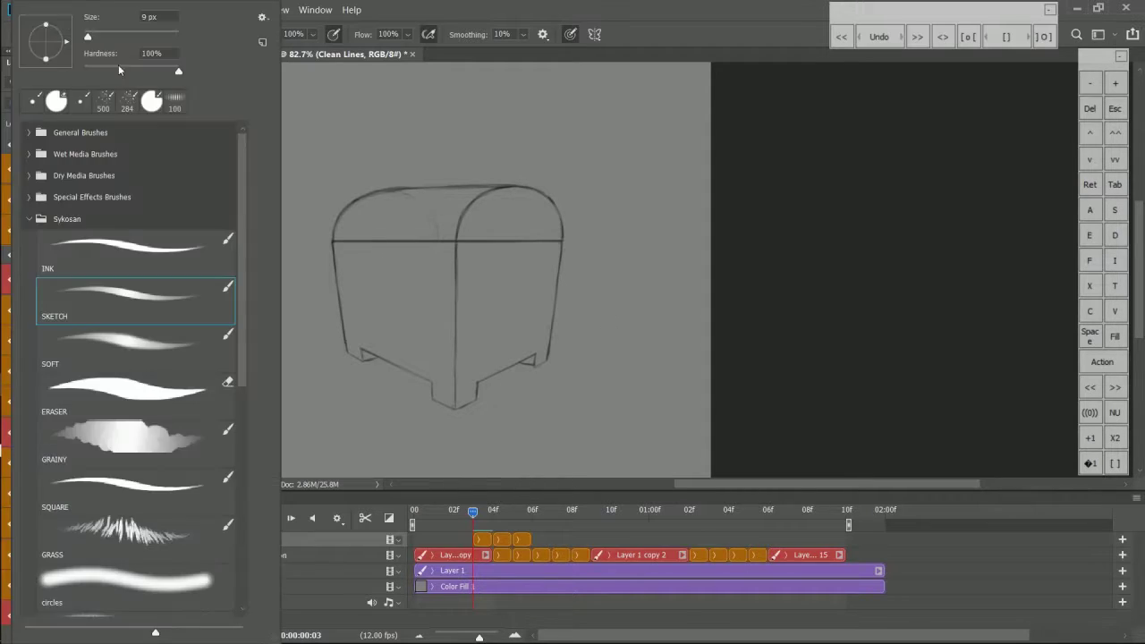
{"action": "left_click", "coordinate": [189, 271]}
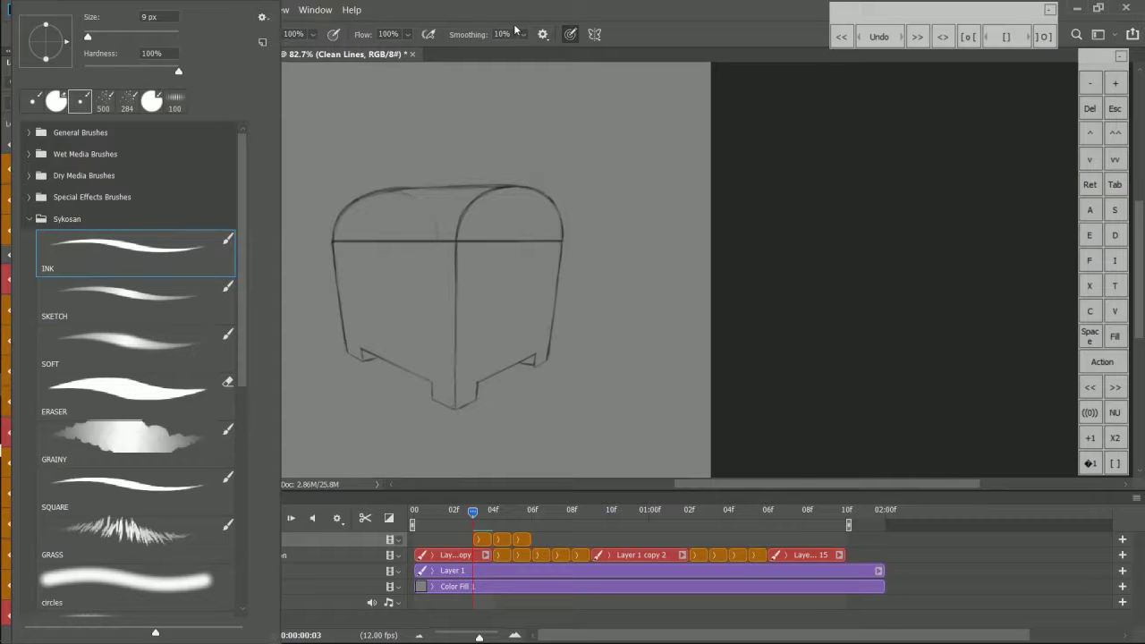
{"action": "left_click", "coordinate": [542, 81]}
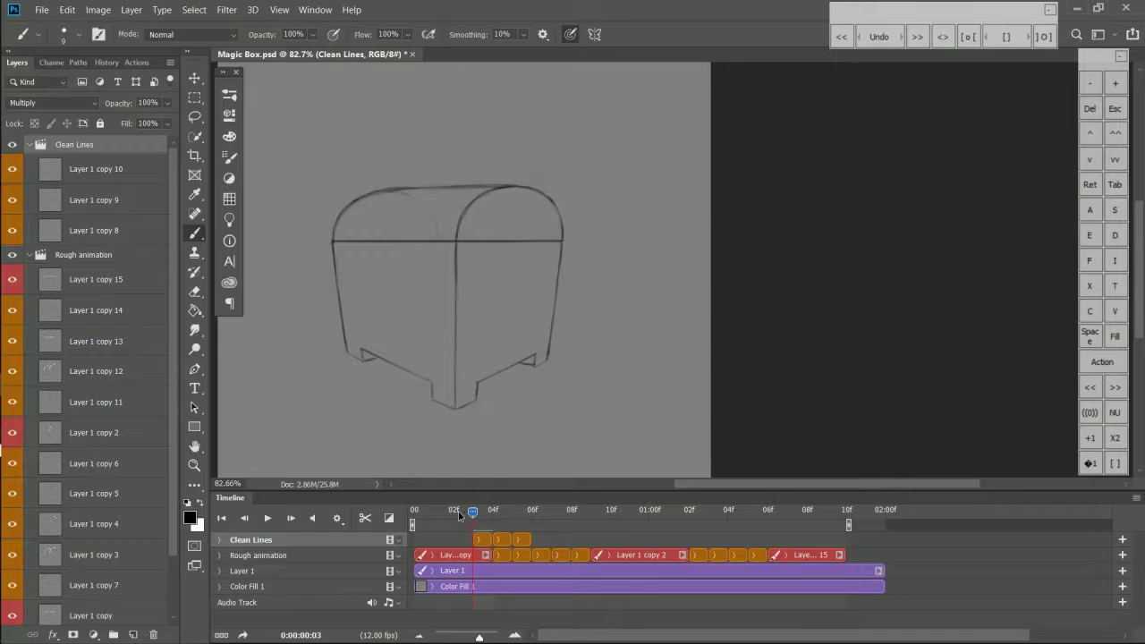
- Extend the first Clean Lines clip back to the first frame of the timeline
{"action": "left_click_drag", "start_coordinate": [459, 514], "coordinate": [414, 515]}
{"action": "left_click", "coordinate": [475, 540]}
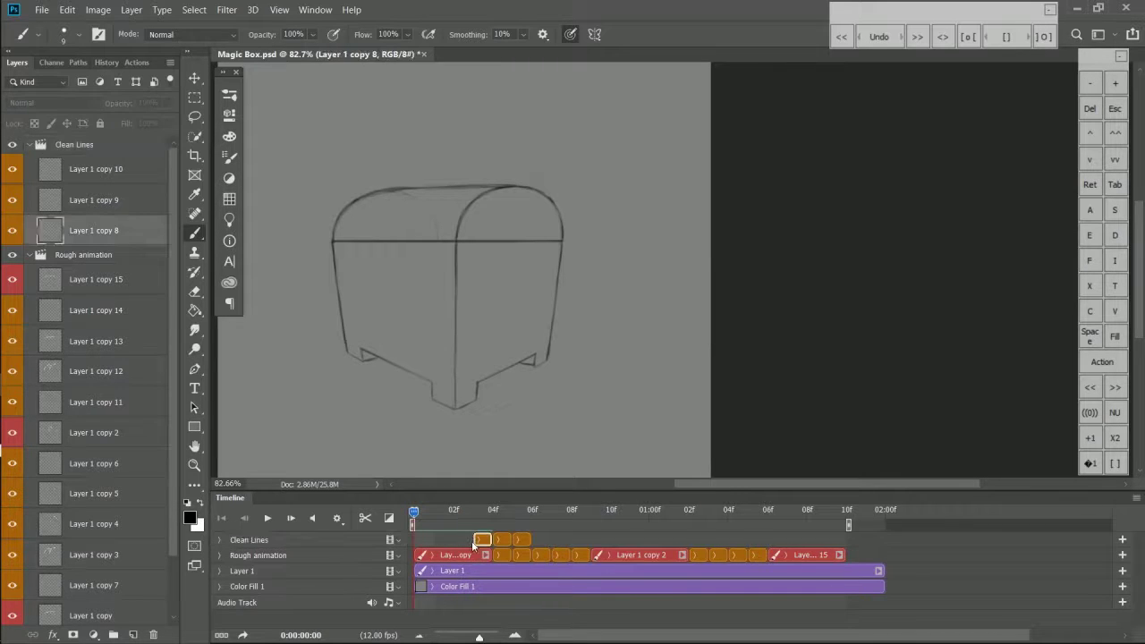
{"action": "left_click_drag", "start_coordinate": [474, 543], "coordinate": [416, 541]}
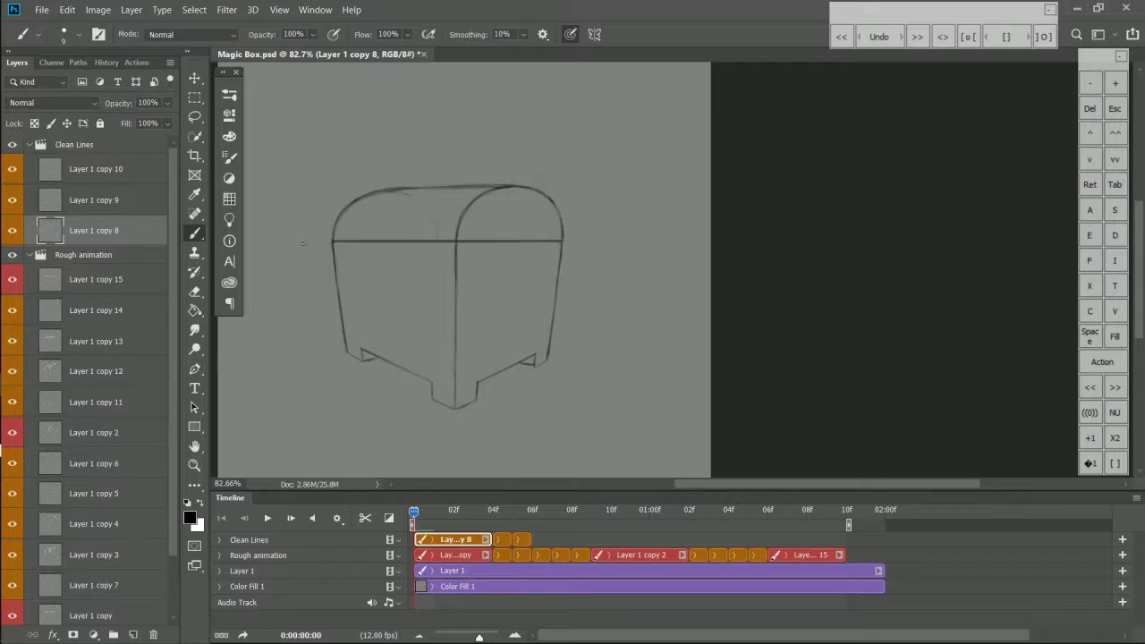
- Collapse the Clean Lines and Rough animation groups and hide both of them
{"action": "left_click", "coordinate": [30, 144]}
{"action": "left_click", "coordinate": [29, 163]}
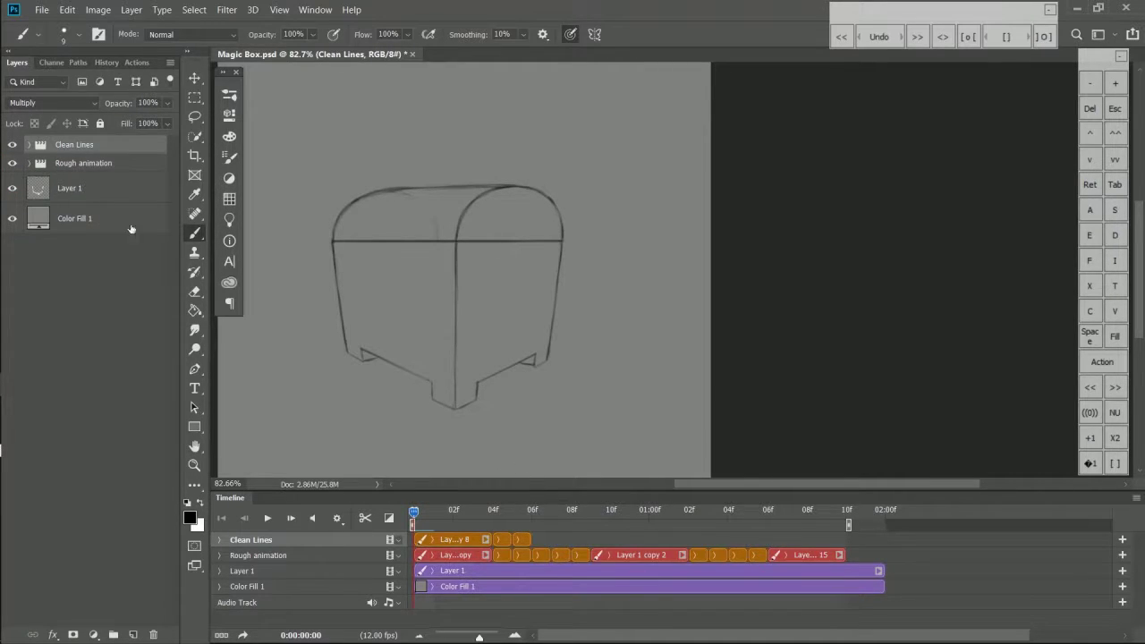
{"action": "left_click_drag", "start_coordinate": [12, 164], "coordinate": [13, 144]}
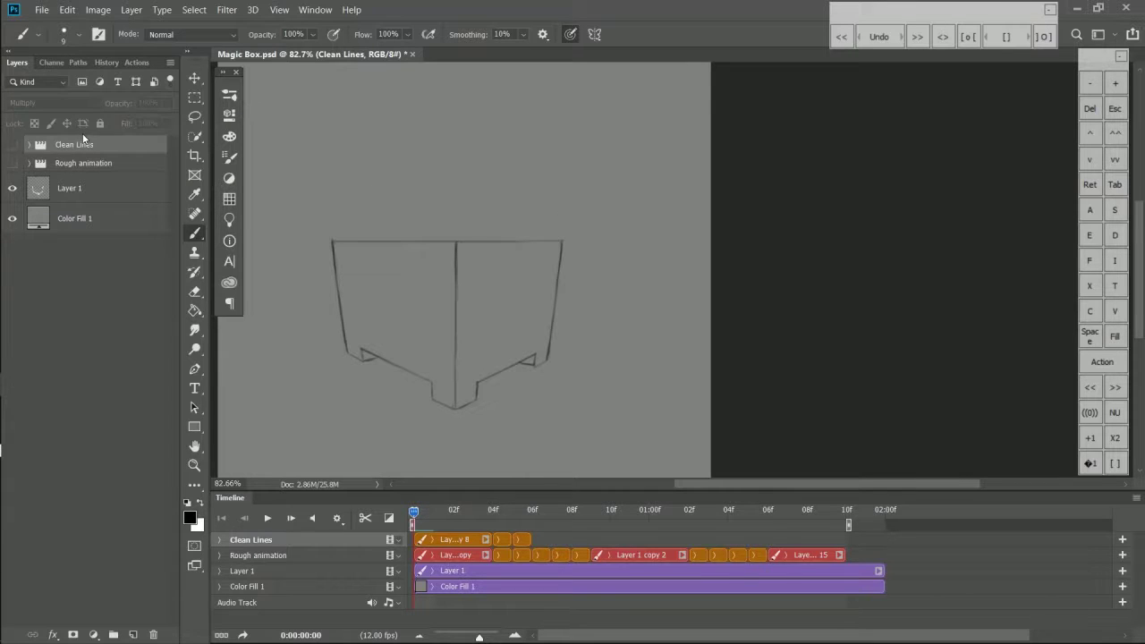
- Add a new layer above Layer 1 and cut its clip to end at 0:00:02:00 with the other layers
{"action": "left_click", "coordinate": [462, 569]}
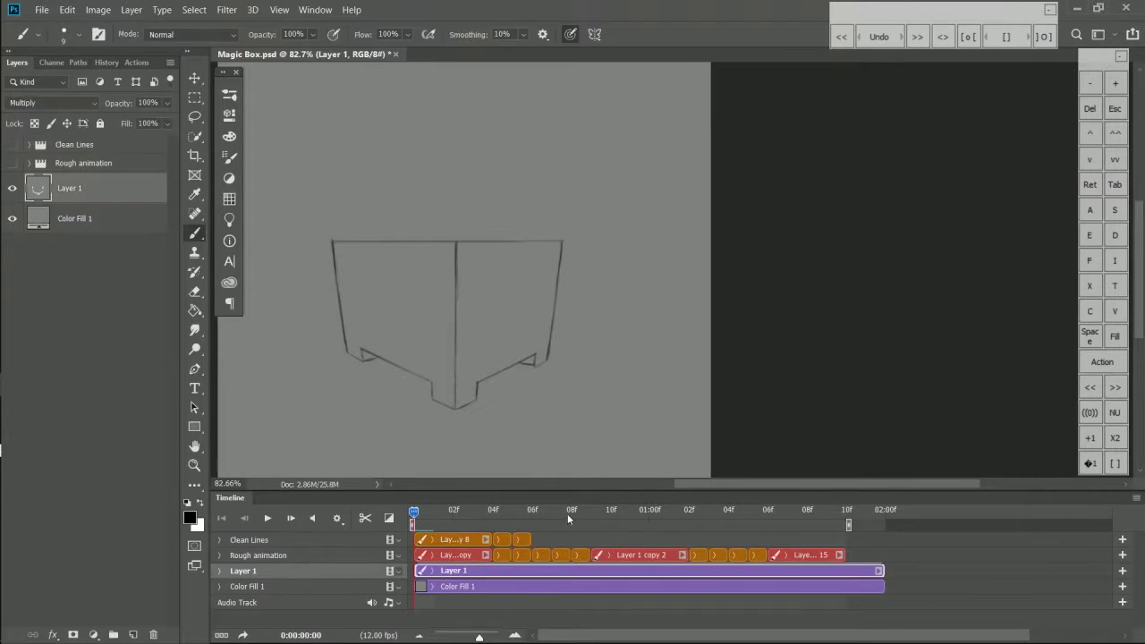
{"action": "left_click", "coordinate": [133, 635]}
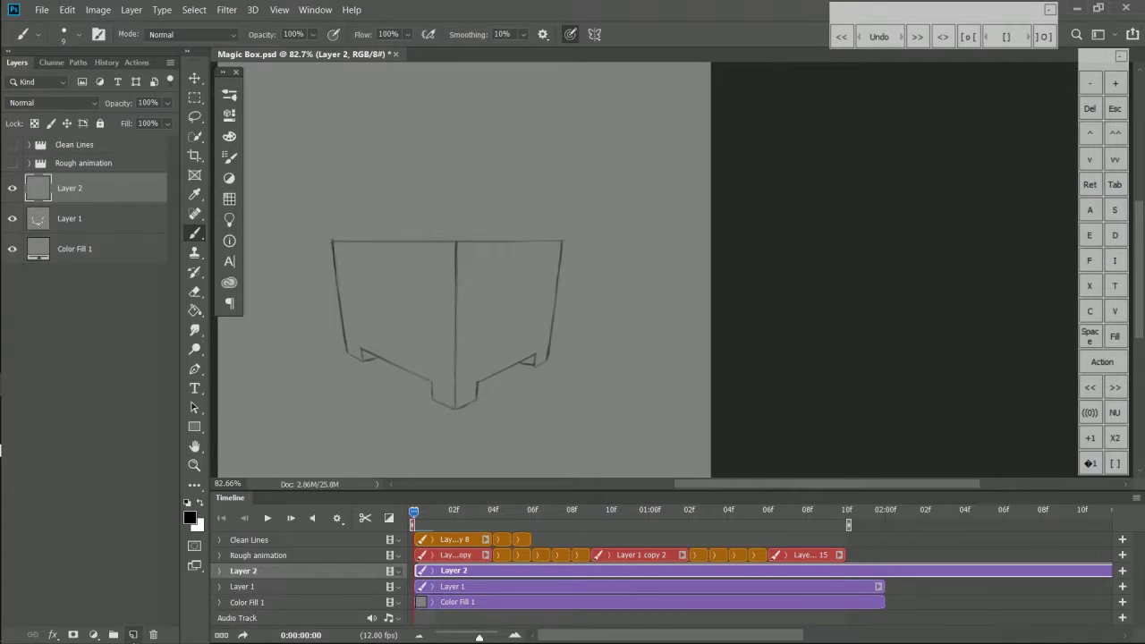
{"action": "left_click", "coordinate": [884, 510]}
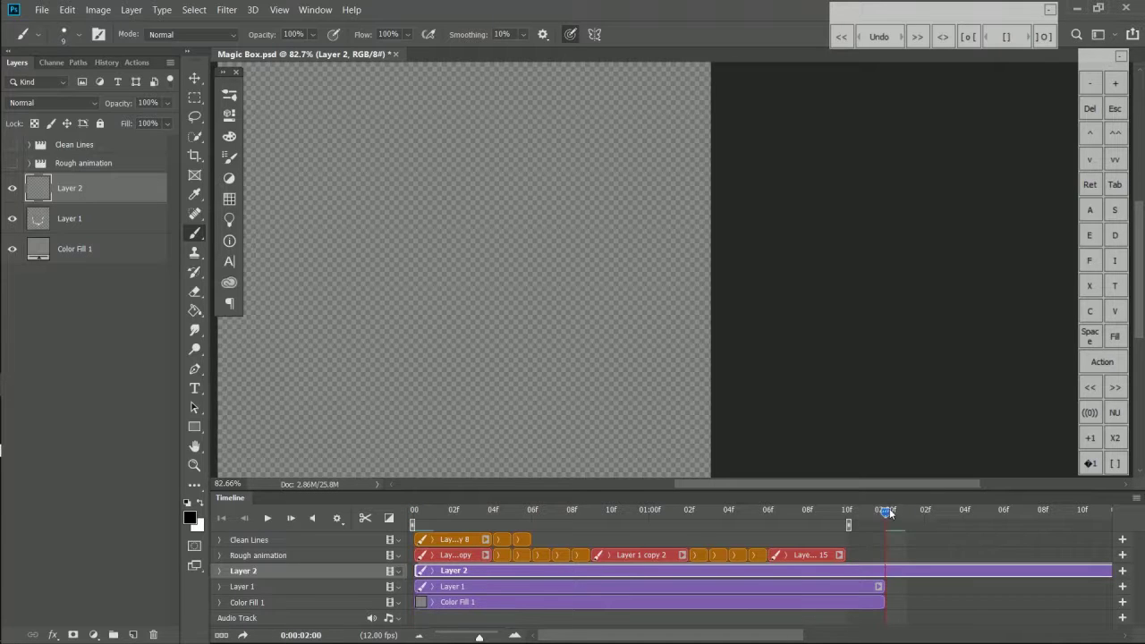
{"action": "left_click", "coordinate": [365, 519]}
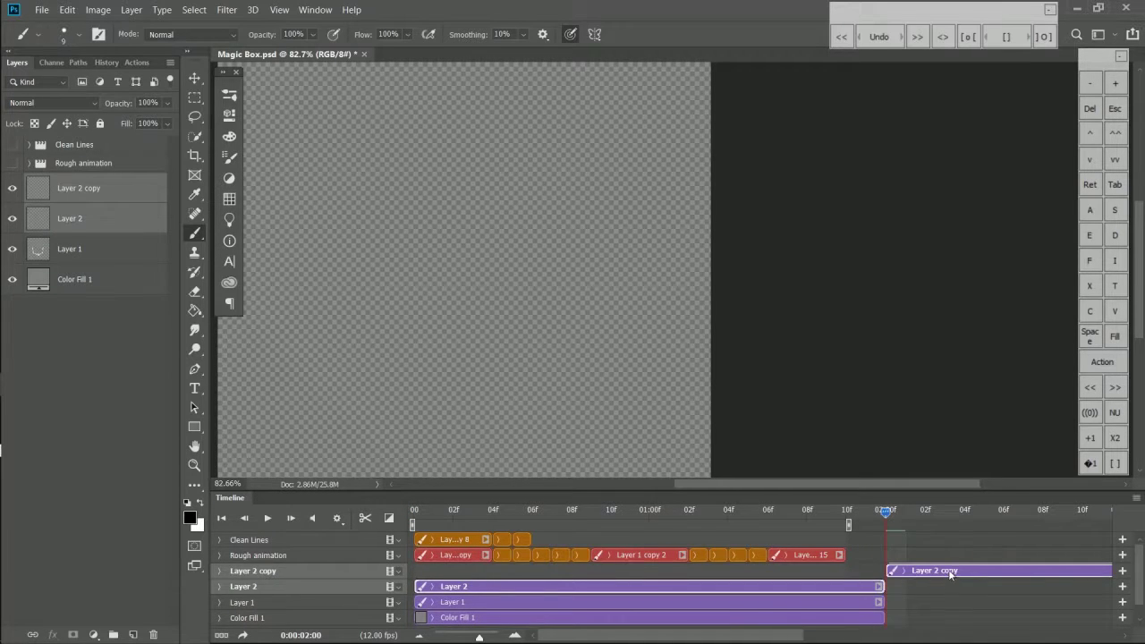
{"action": "key", "text": "ctrl+z"}
{"action": "key", "text": "ctrl+z"}
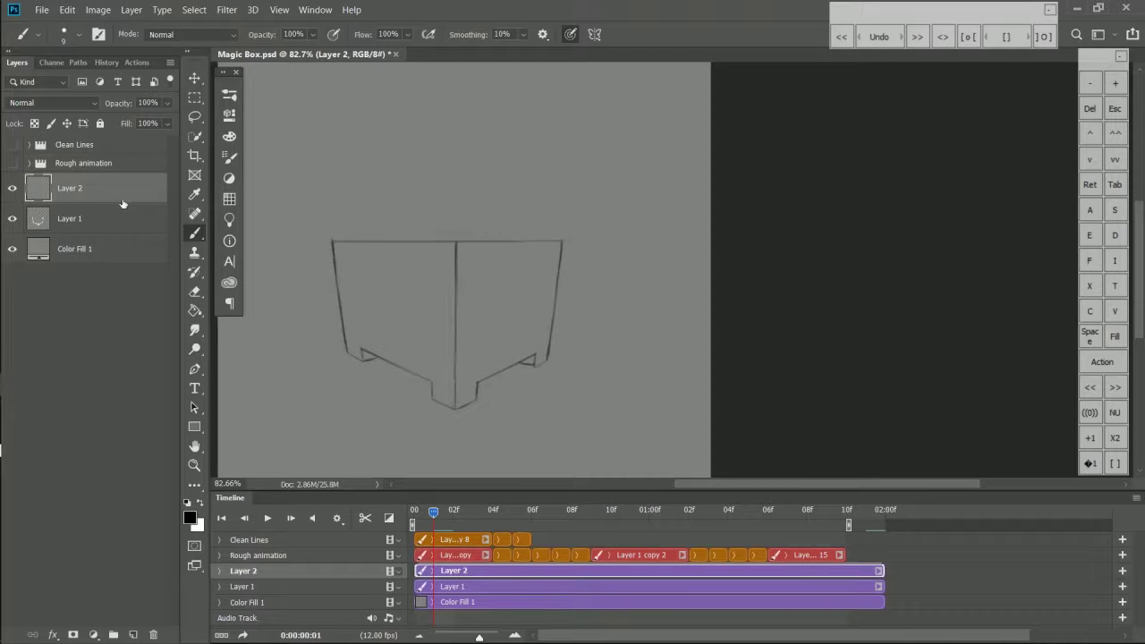
- Rename the new layer "box line" and set its blend mode to Multiply
{"action": "double_click", "coordinate": [69, 190]}
{"action": "type", "text": "box line"}
{"action": "key", "text": "Return"}
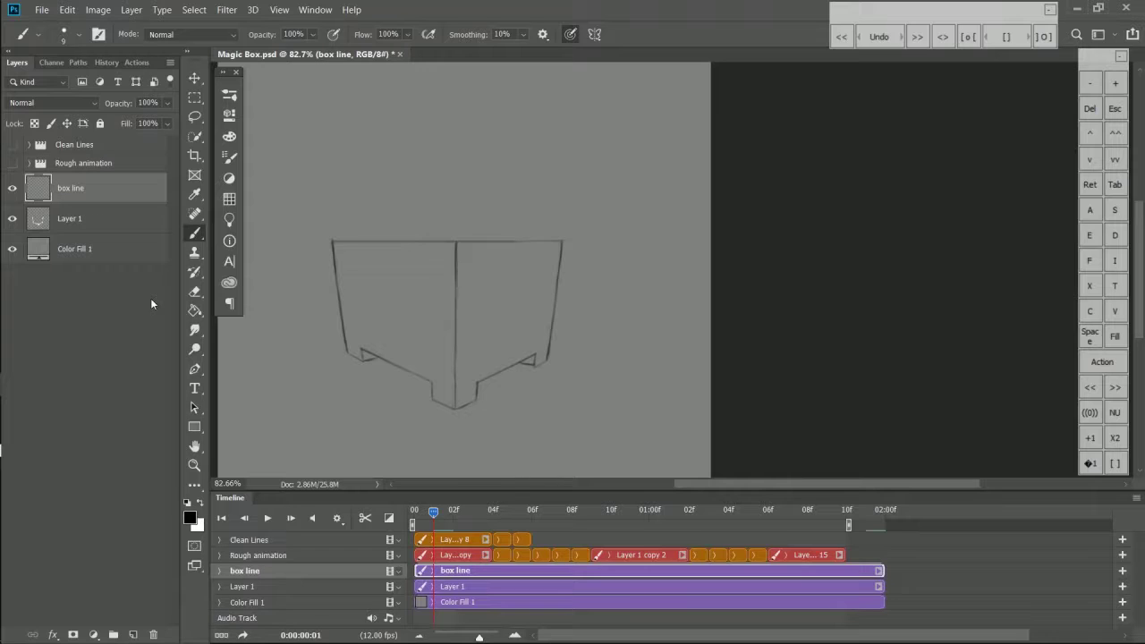
{"action": "left_click_drag", "start_coordinate": [434, 511], "coordinate": [417, 515]}
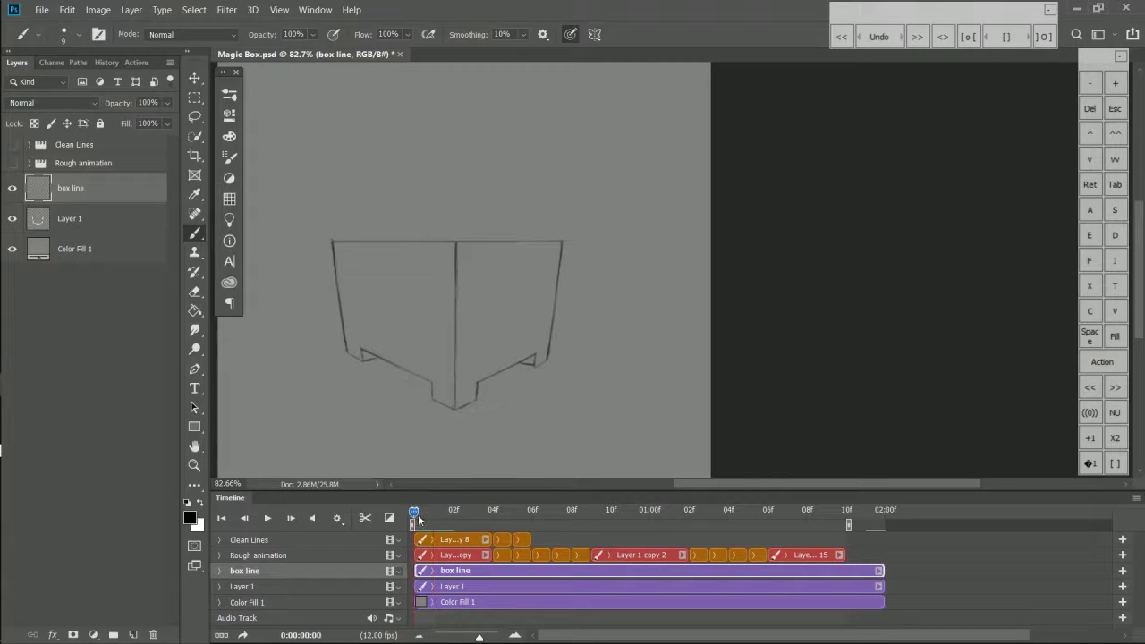
{"action": "left_click", "coordinate": [78, 101]}
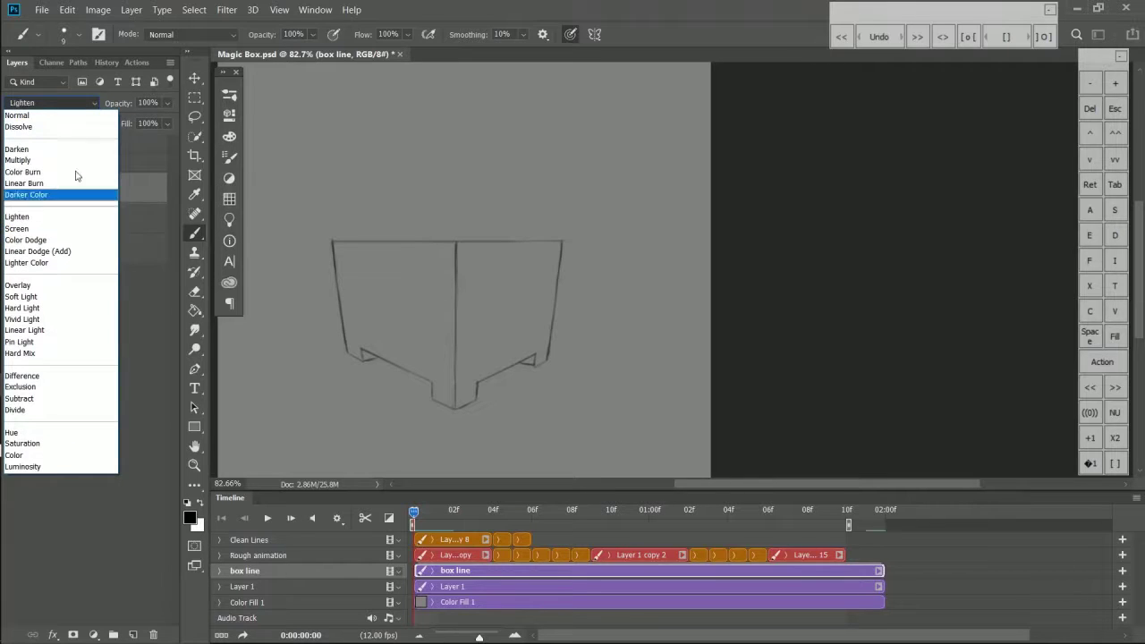
{"action": "left_click", "coordinate": [79, 161]}
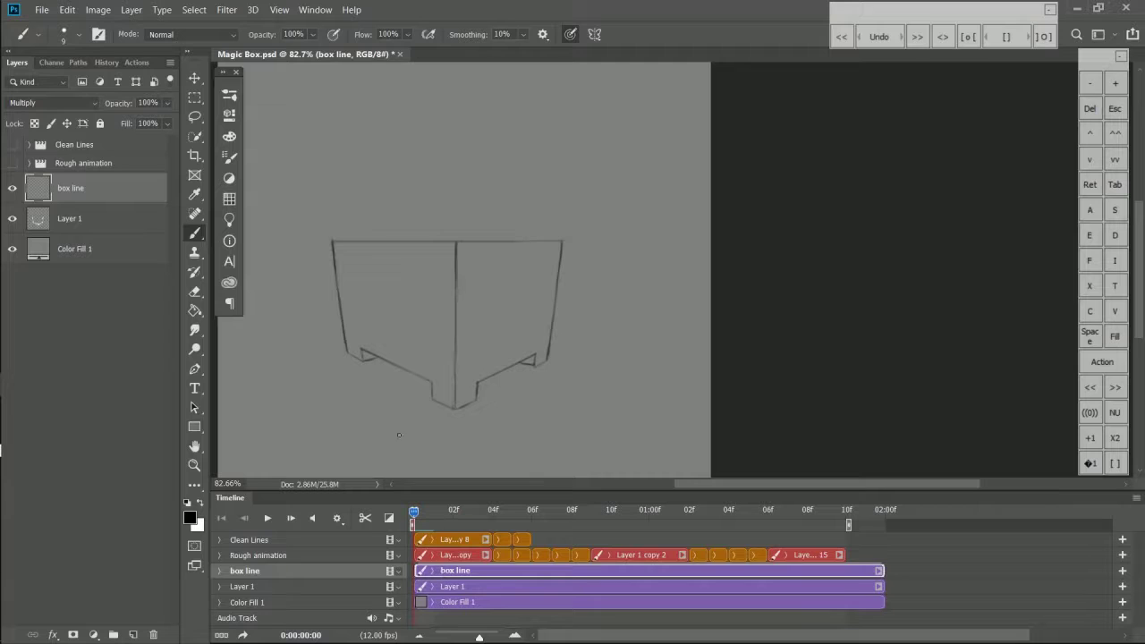
- Set the brush size to 7 and the stroke smoothing to 32%
{"action": "left_click_drag", "start_coordinate": [483, 380], "coordinate": [659, 327]}
{"action": "scroll", "coordinate": [417, 215], "scroll_direction": "down", "scroll_amount": 3}
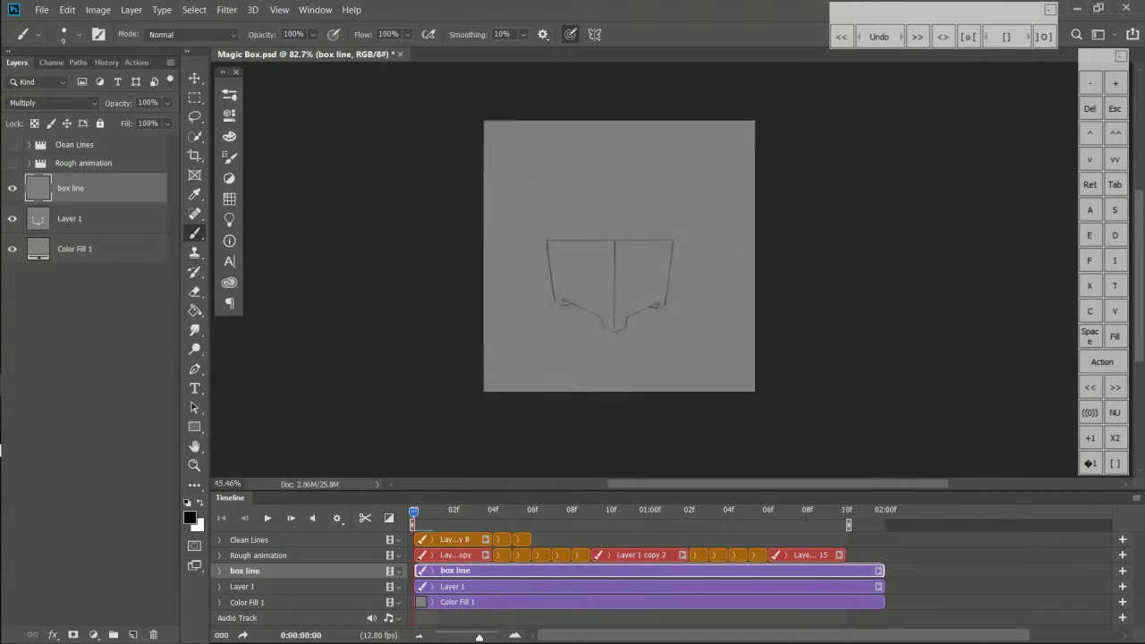
{"action": "scroll", "coordinate": [417, 216], "scroll_direction": "up", "scroll_amount": 6}
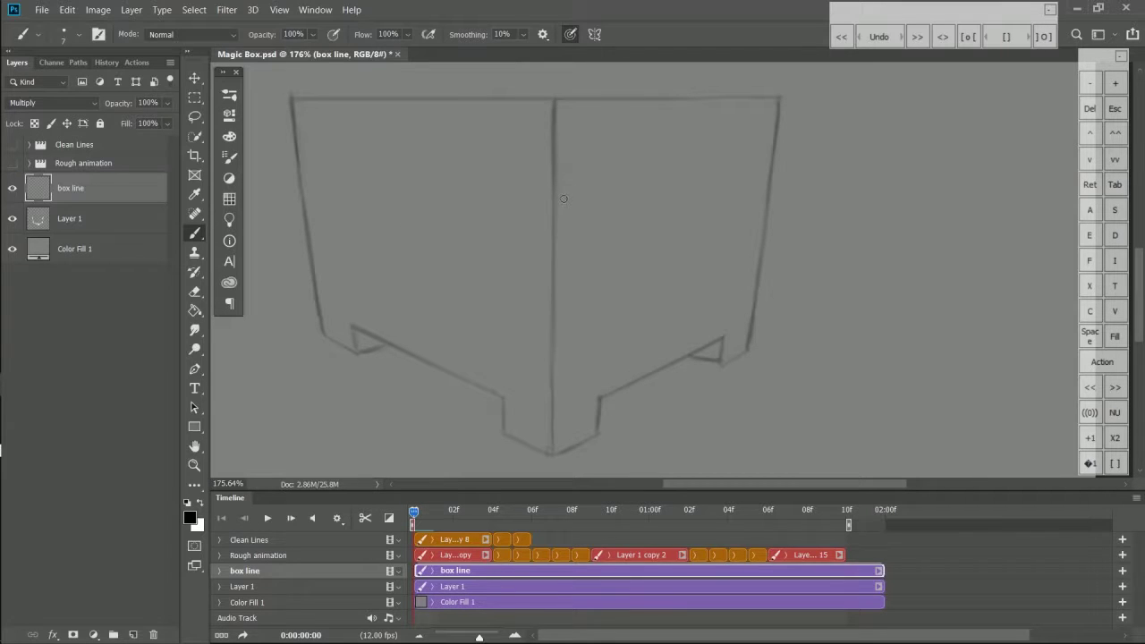
{"action": "left_click", "coordinate": [525, 35]}
{"action": "left_click_drag", "start_coordinate": [544, 54], "coordinate": [541, 54]}
{"action": "left_click", "coordinate": [529, 17]}
- Ink the box's left side edge over the rough sketch on the box line layer
{"action": "left_click_drag", "start_coordinate": [291, 104], "coordinate": [317, 328]}
{"action": "key", "text": "ctrl+z"}
{"action": "left_click_drag", "start_coordinate": [304, 206], "coordinate": [320, 320]}
{"action": "left_click_drag", "start_coordinate": [555, 98], "coordinate": [553, 183]}
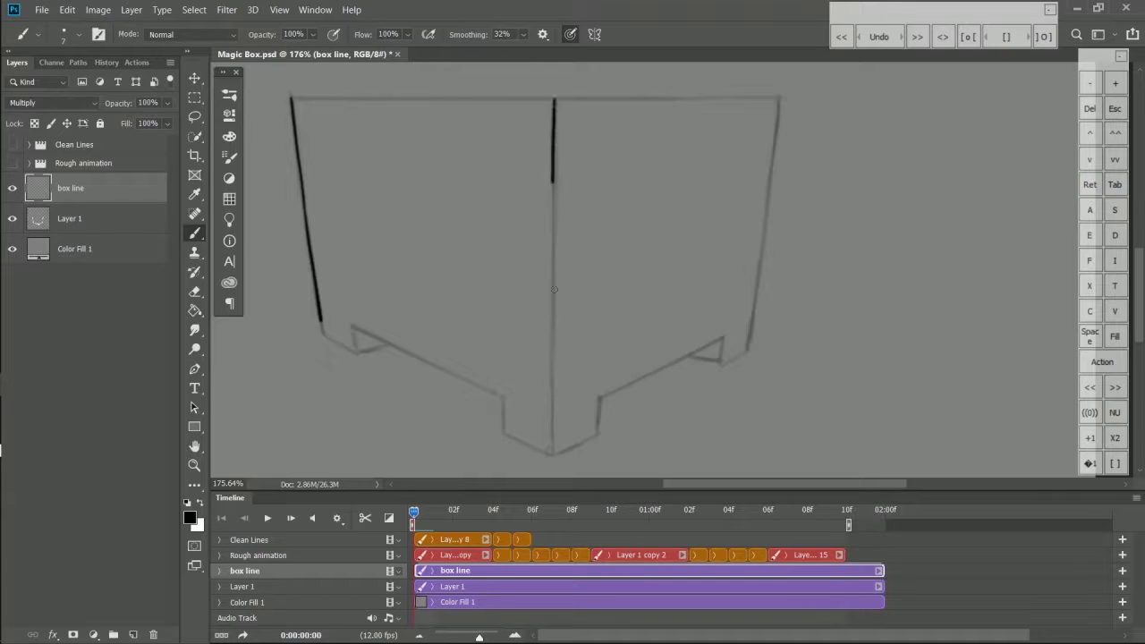
{"action": "left_click_drag", "start_coordinate": [554, 289], "coordinate": [555, 432]}
{"action": "key", "text": "ctrl+z"}
{"action": "left_click_drag", "start_coordinate": [595, 316], "coordinate": [569, 279]}
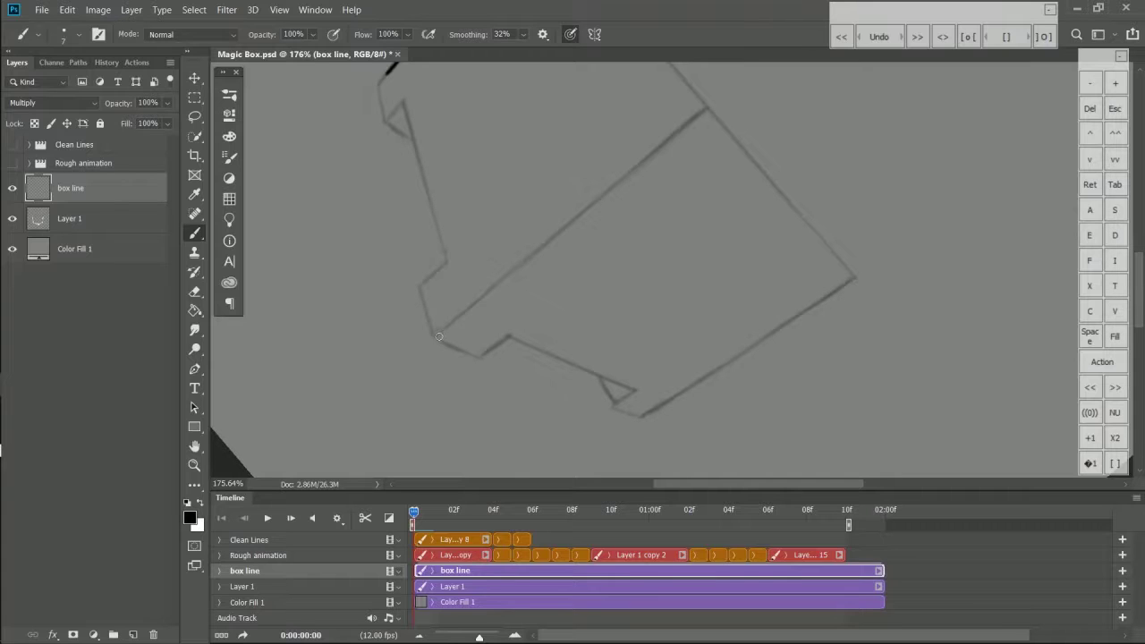
{"action": "left_click_drag", "start_coordinate": [435, 336], "coordinate": [692, 93]}
{"action": "key", "text": "ctrl+z"}
{"action": "left_click_drag", "start_coordinate": [436, 336], "coordinate": [714, 107]}
{"action": "key", "text": "ctrl+z"}
- Ink the box's remaining bottom edges, feet, centre edge, side edges and top edge over the rough sketch on the box line layer
{"action": "mouse_move", "coordinate": [436, 337]}
{"action": "left_mouse_down"}
{"action": "mouse_move", "coordinate": [712, 97]}
{"action": "mouse_move", "coordinate": [513, 165]}
{"action": "left_mouse_up"}
{"action": "left_click_drag", "start_coordinate": [513, 166], "coordinate": [524, 188]}
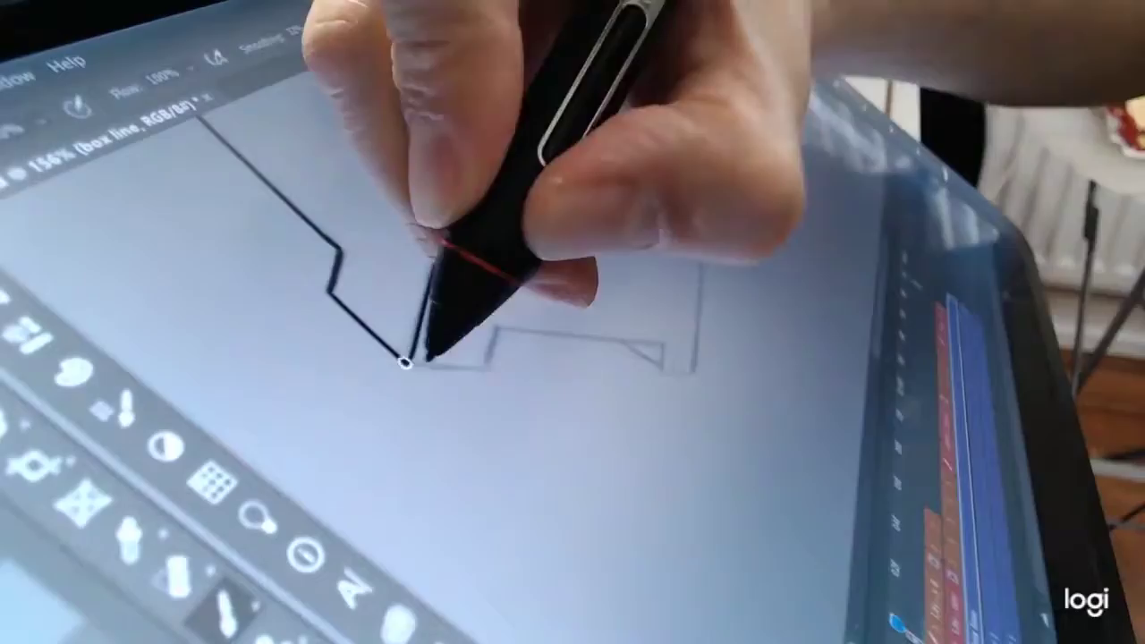
{"action": "mouse_move", "coordinate": [743, 410]}
{"action": "left_mouse_down"}
{"action": "mouse_move", "coordinate": [783, 383]}
{"action": "mouse_move", "coordinate": [866, 394]}
{"action": "left_mouse_up"}
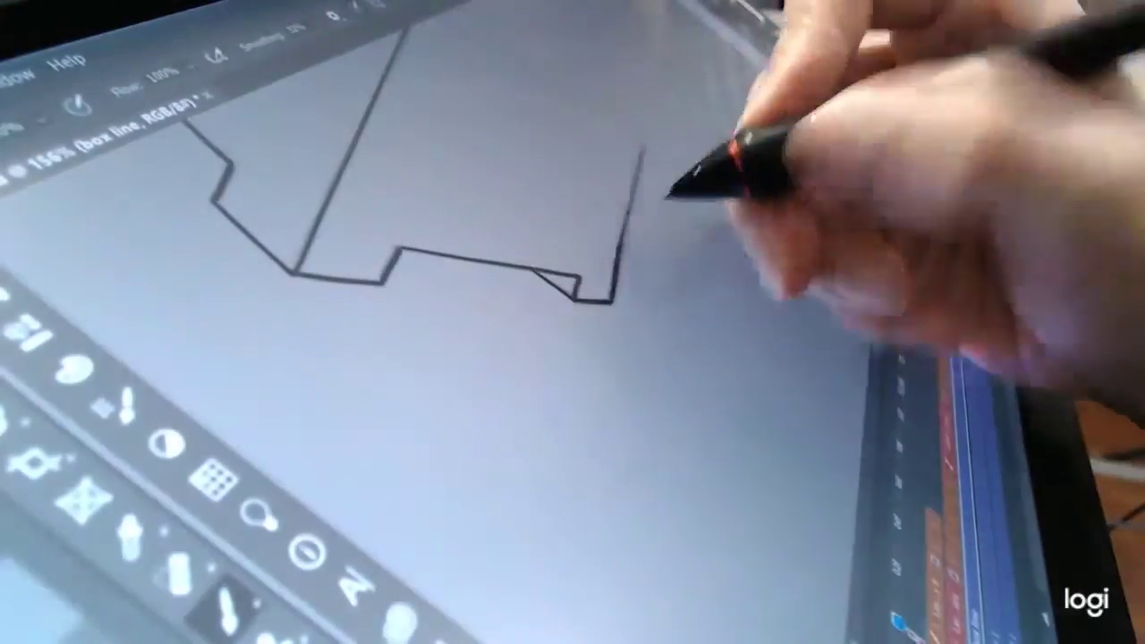
{"action": "left_click_drag", "start_coordinate": [678, 170], "coordinate": [716, 102]}
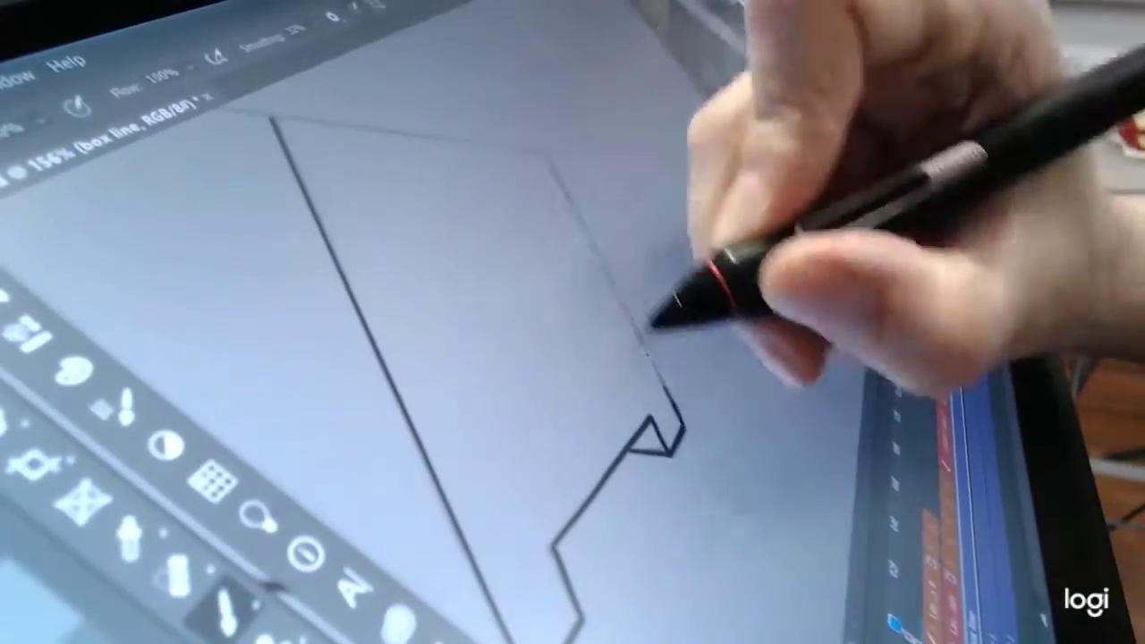
{"action": "scroll", "coordinate": [680, 268], "scroll_direction": "down", "scroll_amount": 5}
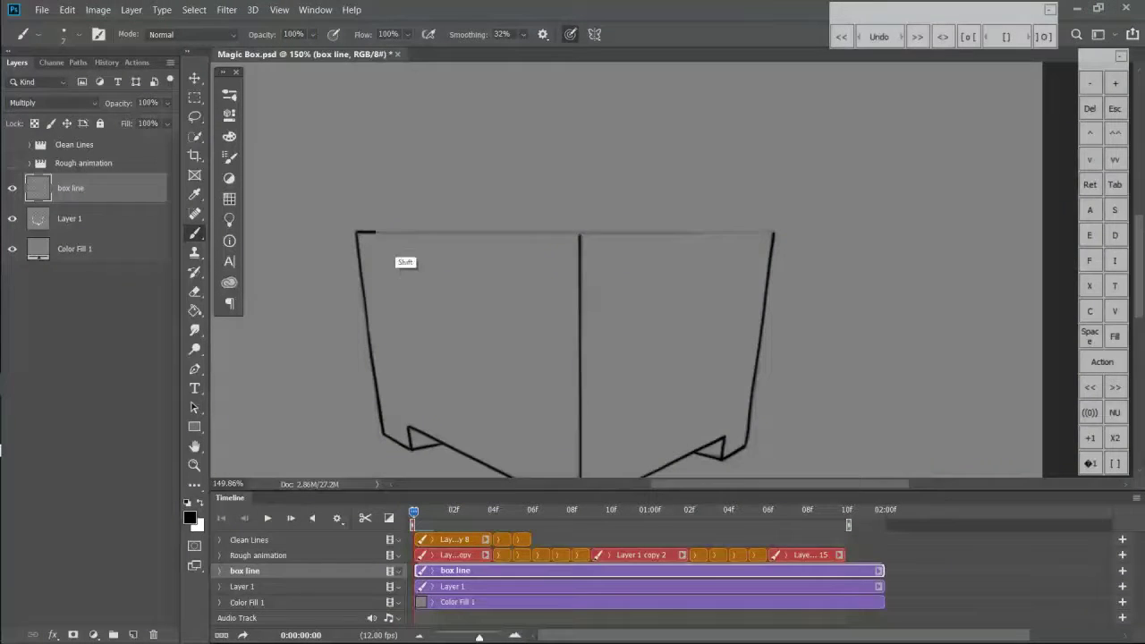
{"action": "scroll", "coordinate": [537, 269], "scroll_direction": "down", "scroll_amount": 2}
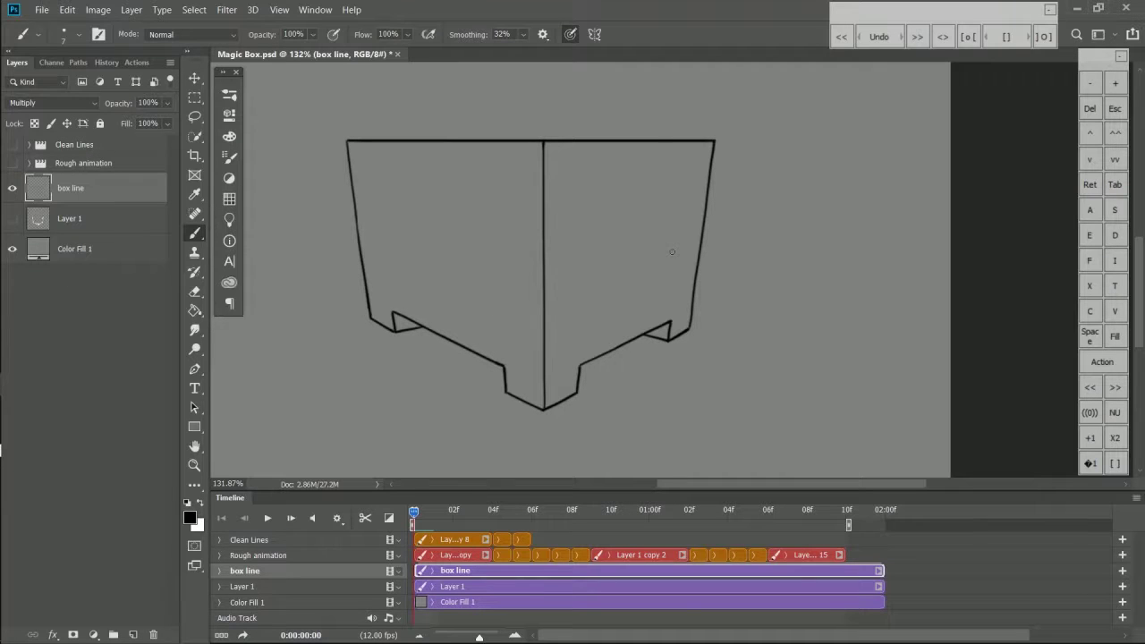
- Check the inked box without the rough sketch and delete Layer 1 from below the box line layer
{"action": "mouse_move", "coordinate": [672, 251]}
{"action": "left_mouse_down"}
{"action": "mouse_move", "coordinate": [653, 269]}
{"action": "mouse_move", "coordinate": [658, 255]}
{"action": "left_mouse_up"}
{"action": "key", "text": "ctrl+0"}
{"action": "left_click_drag", "start_coordinate": [665, 295], "coordinate": [546, 276]}
{"action": "scroll", "coordinate": [603, 296], "scroll_direction": "up", "scroll_amount": 4}
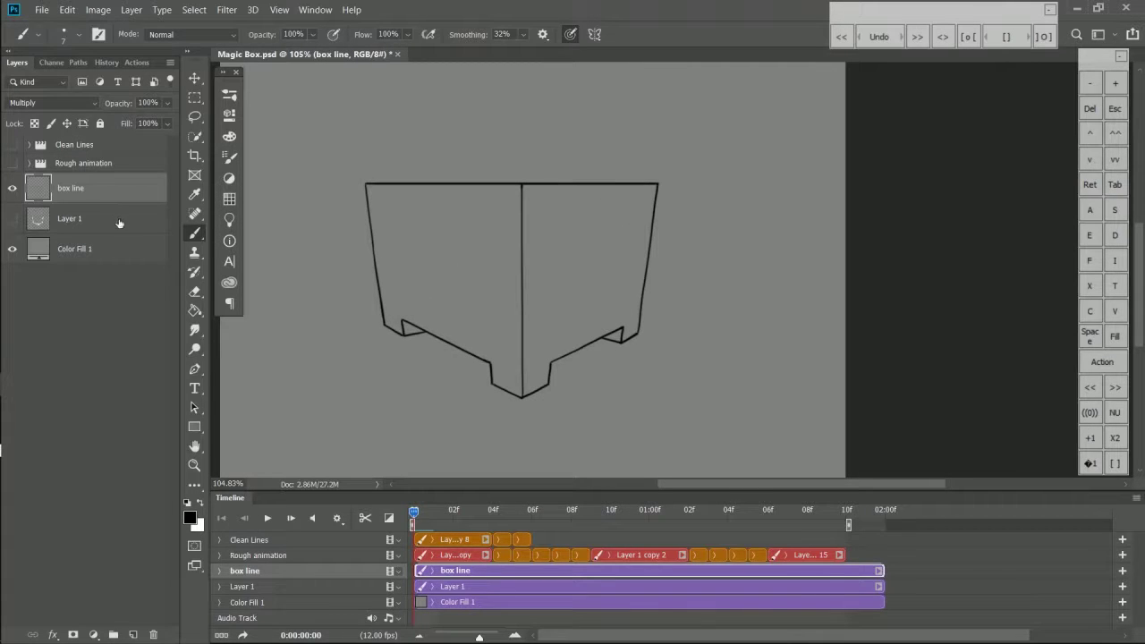
{"action": "left_click_drag", "start_coordinate": [139, 214], "coordinate": [154, 636]}
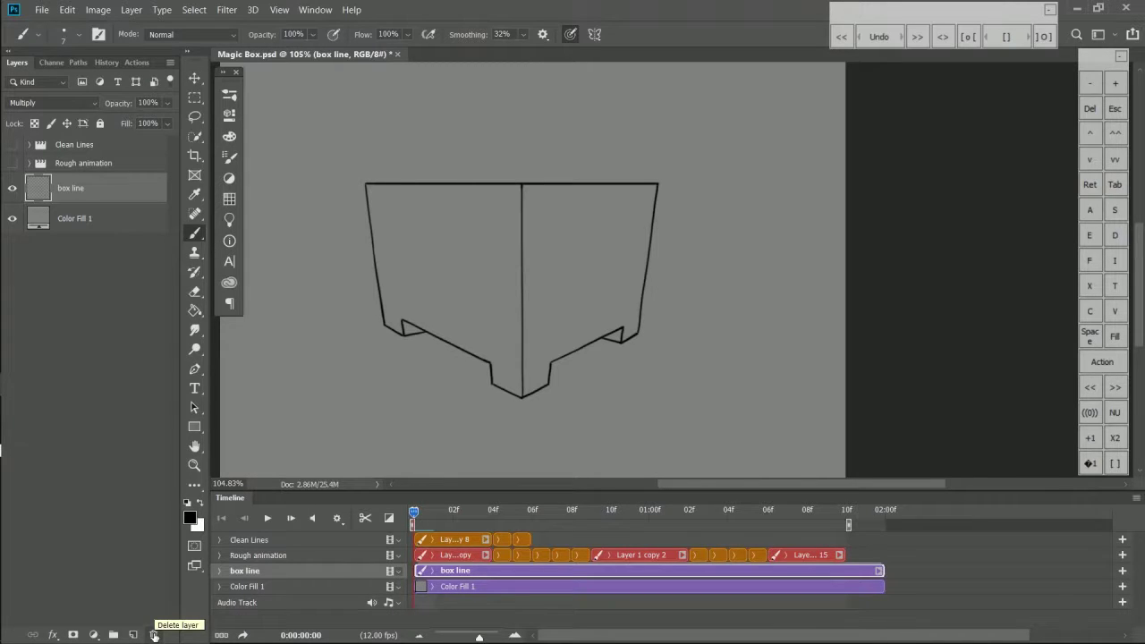
- Show the Clean Lines and Rough animation groups and set the Rough animation group's opacity to 34%
{"action": "left_click", "coordinate": [12, 163]}
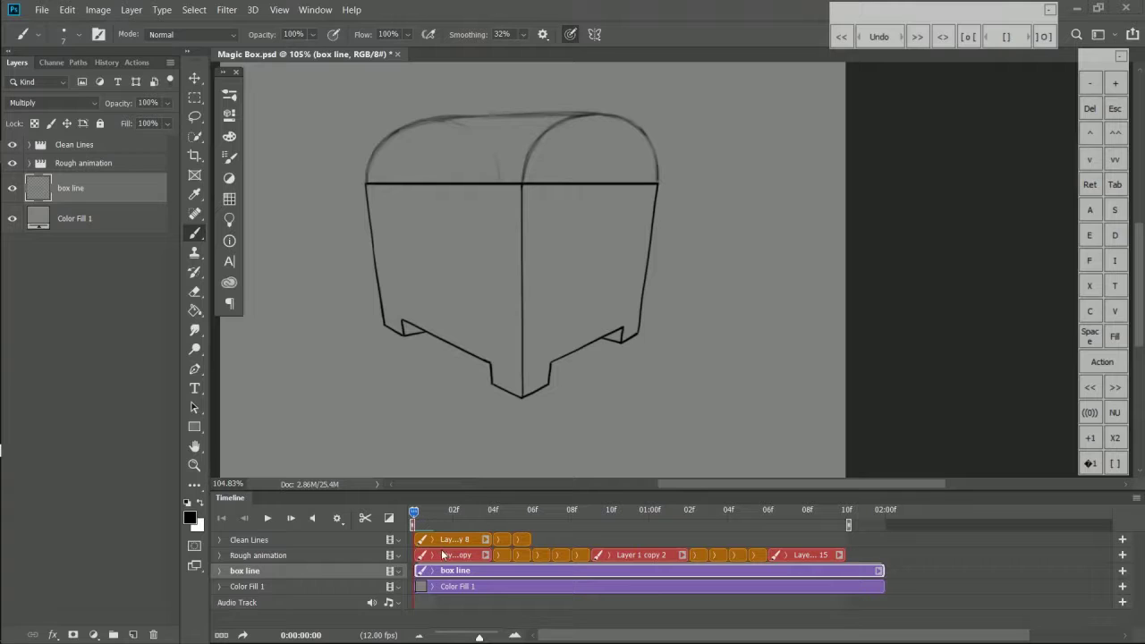
{"action": "left_click_drag", "start_coordinate": [464, 326], "coordinate": [509, 397]}
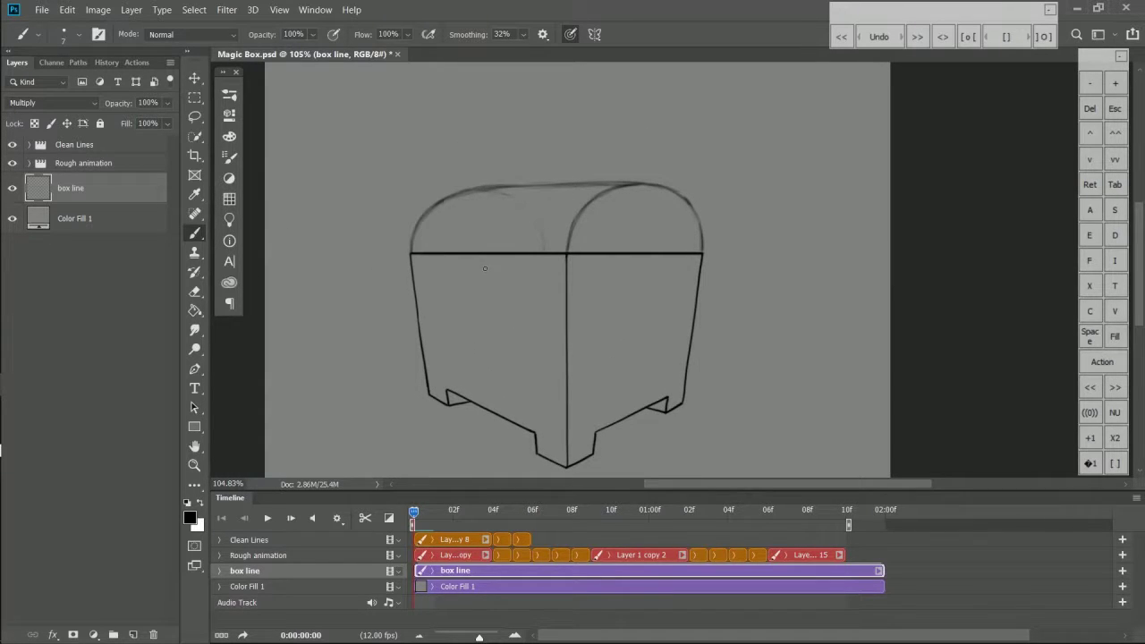
{"action": "left_click", "coordinate": [140, 165]}
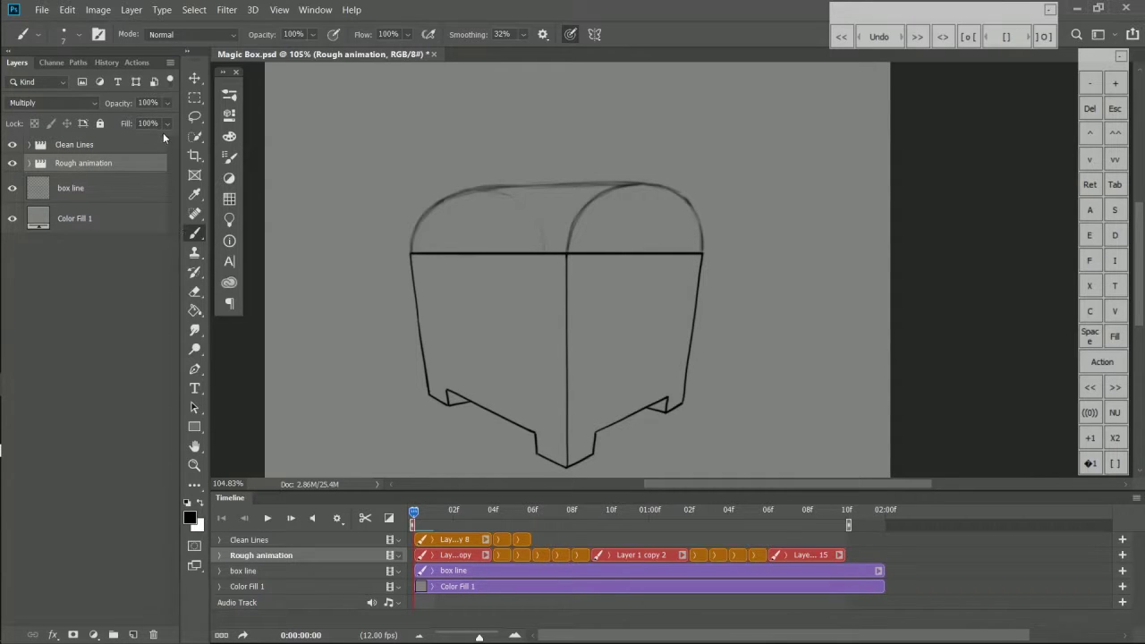
{"action": "left_click", "coordinate": [166, 103]}
{"action": "left_click_drag", "start_coordinate": [169, 120], "coordinate": [124, 120]}
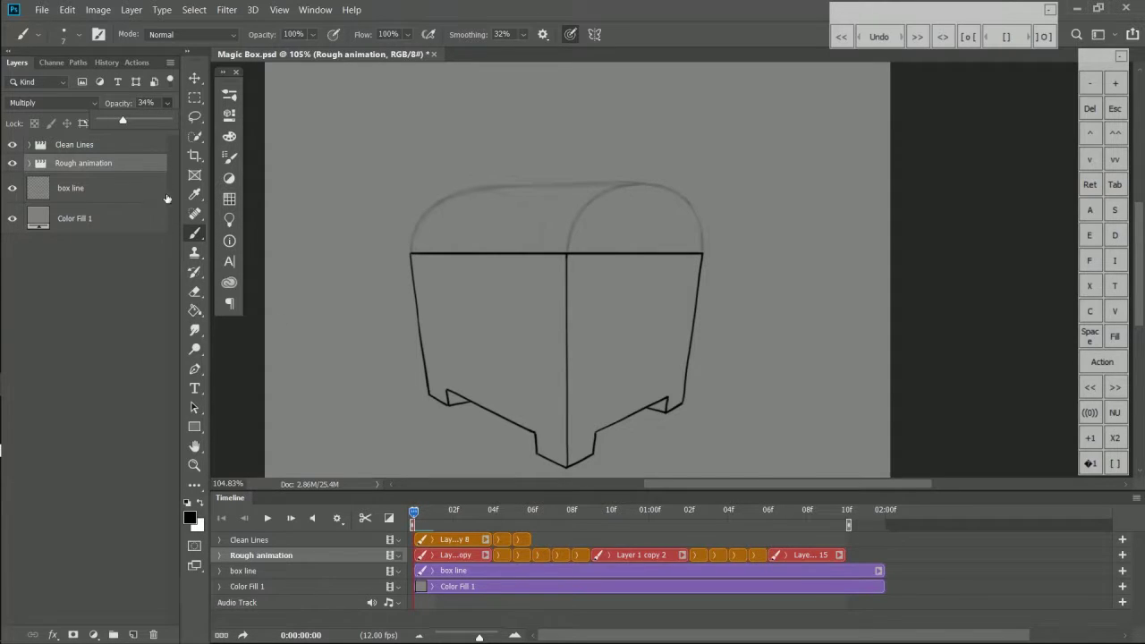
- Ink the closed lid's curved ends, top edge and base line on Layer 1 copy 8, the first Clean Lines frame
{"action": "left_click", "coordinate": [459, 540]}
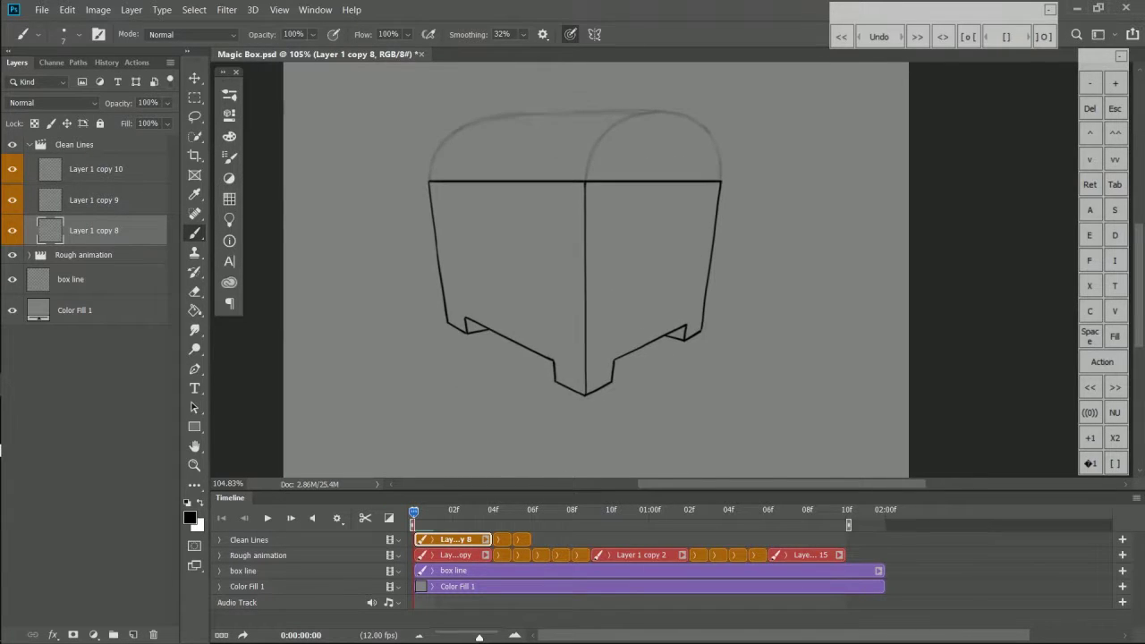
{"action": "scroll", "coordinate": [601, 244], "scroll_direction": "up", "scroll_amount": 3}
{"action": "scroll", "coordinate": [633, 168], "scroll_direction": "up", "scroll_amount": 2}
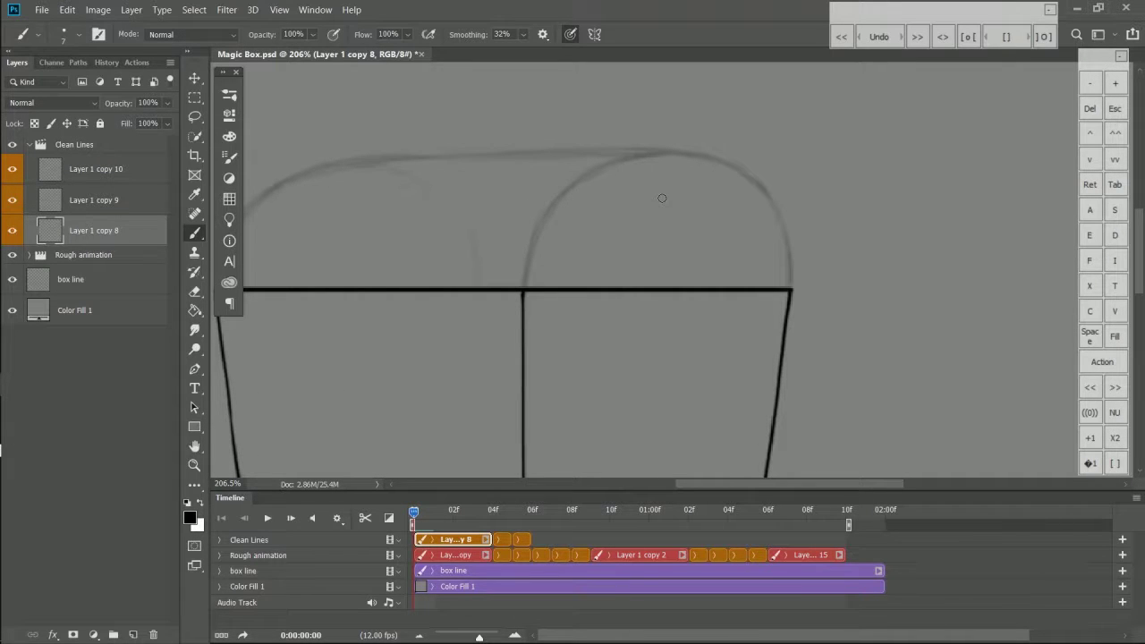
{"action": "left_click_drag", "start_coordinate": [662, 197], "coordinate": [746, 225]}
{"action": "left_click_drag", "start_coordinate": [753, 179], "coordinate": [608, 315]}
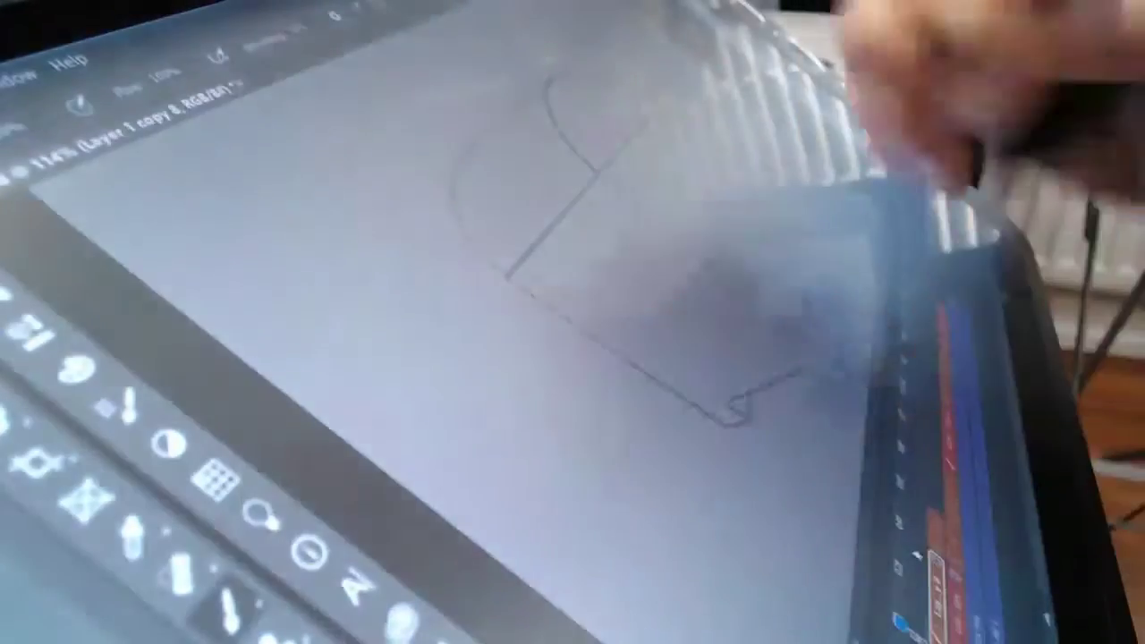
{"action": "mouse_move", "coordinate": [537, 460]}
{"action": "left_mouse_down"}
{"action": "mouse_move", "coordinate": [603, 358]}
{"action": "mouse_move", "coordinate": [537, 455]}
{"action": "mouse_move", "coordinate": [696, 158]}
{"action": "mouse_move", "coordinate": [788, 251]}
{"action": "mouse_move", "coordinate": [794, 285]}
{"action": "left_mouse_up"}
{"action": "scroll", "coordinate": [632, 131], "scroll_direction": "down", "scroll_amount": 5}
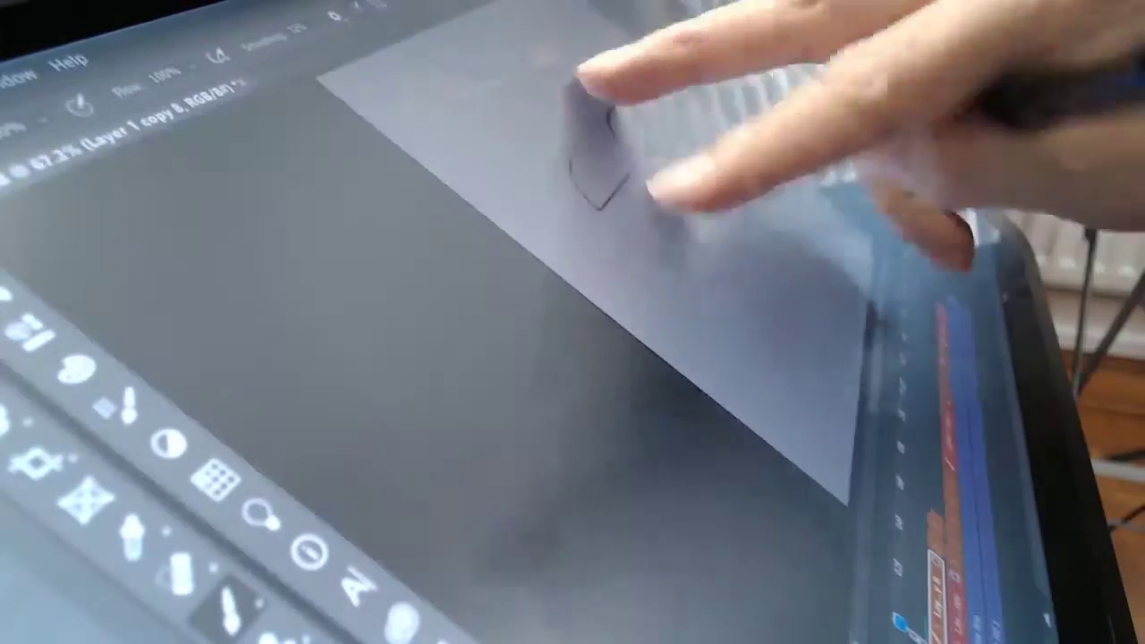
{"action": "scroll", "coordinate": [705, 189], "scroll_direction": "up", "scroll_amount": 5}
{"action": "left_click_drag", "start_coordinate": [573, 264], "coordinate": [583, 31]}
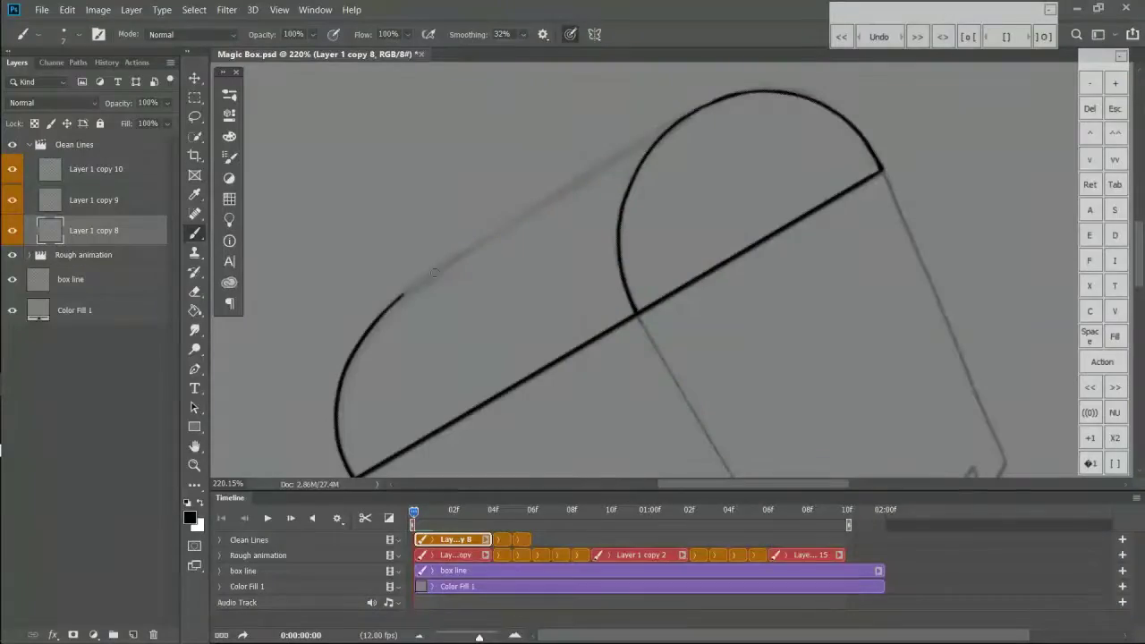
{"action": "scroll", "coordinate": [612, 269], "scroll_direction": "down", "scroll_amount": 3}
{"action": "scroll", "coordinate": [612, 269], "scroll_direction": "up", "scroll_amount": 3}
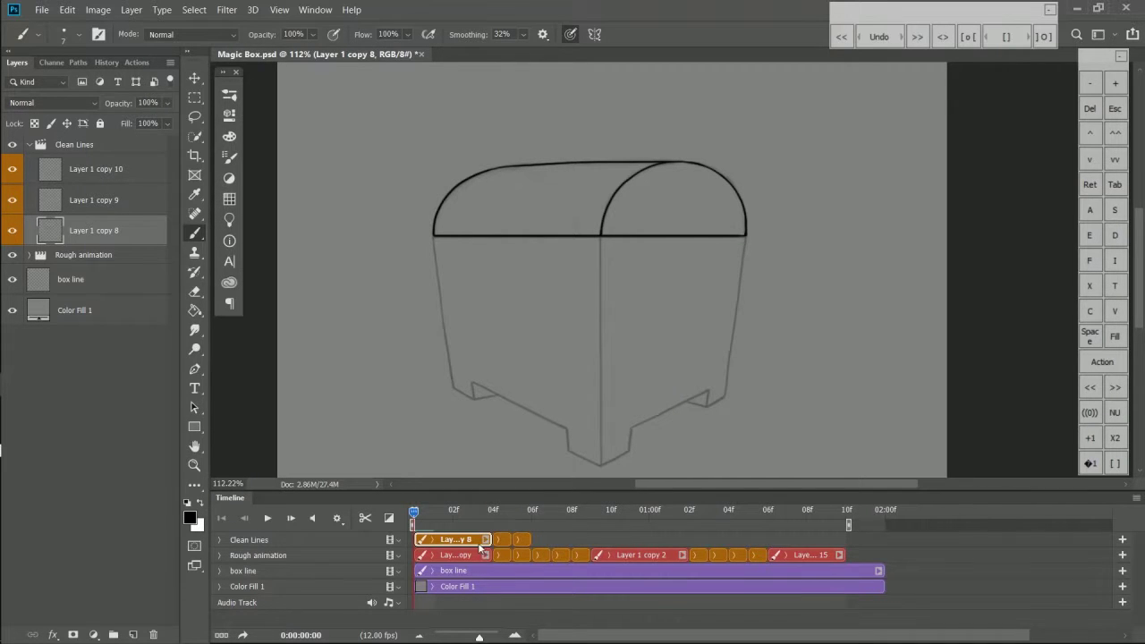
- Add more frames to the Clean Lines group and ink the slightly opened lid on Layer 1 copy 9
{"action": "key", "text": "ctrl+j"}
{"action": "key", "text": "ctrl+j"}
{"action": "key", "text": "ctrl+j"}
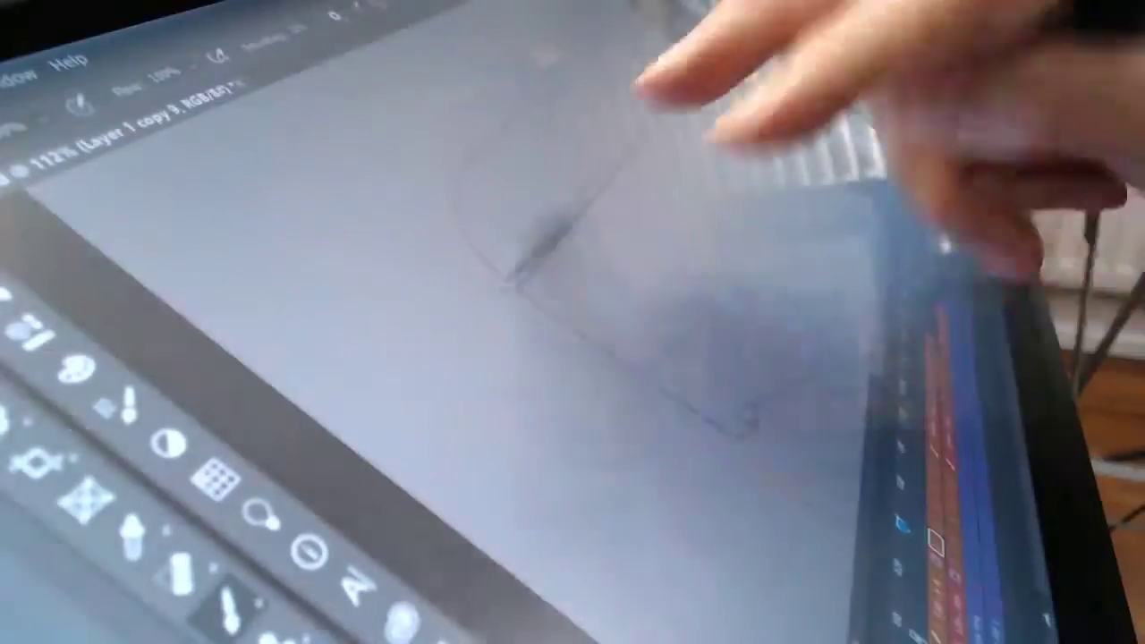
{"action": "scroll", "coordinate": [667, 98], "scroll_direction": "up", "scroll_amount": 5}
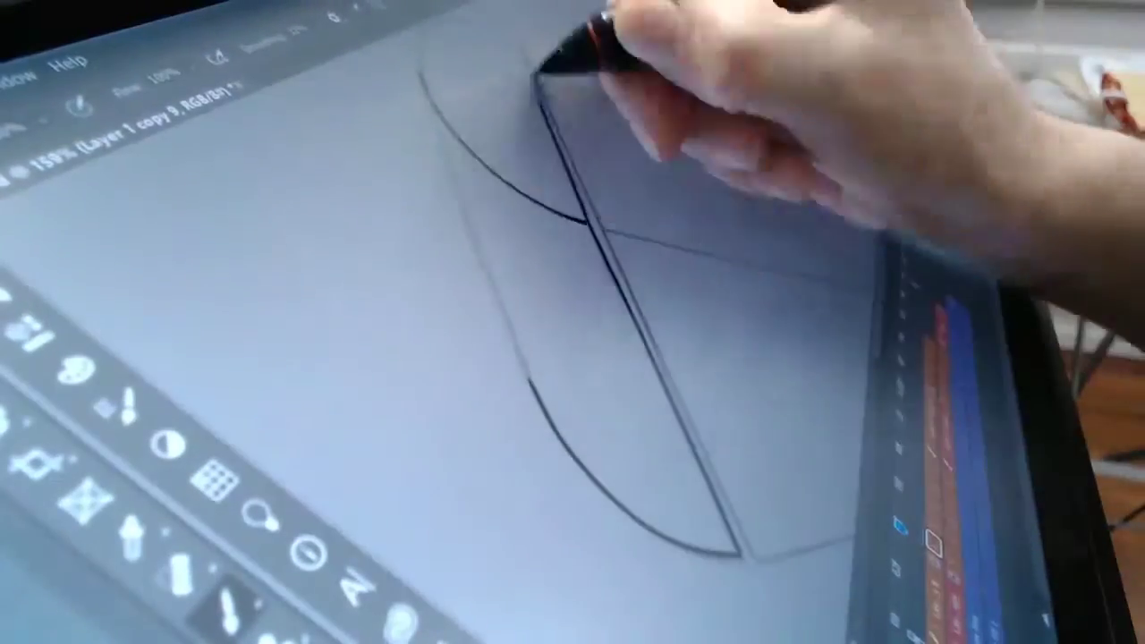
{"action": "left_click_drag", "start_coordinate": [542, 81], "coordinate": [662, 337]}
{"action": "left_click_drag", "start_coordinate": [332, 166], "coordinate": [668, 266]}
{"action": "left_click_drag", "start_coordinate": [698, 409], "coordinate": [624, 192]}
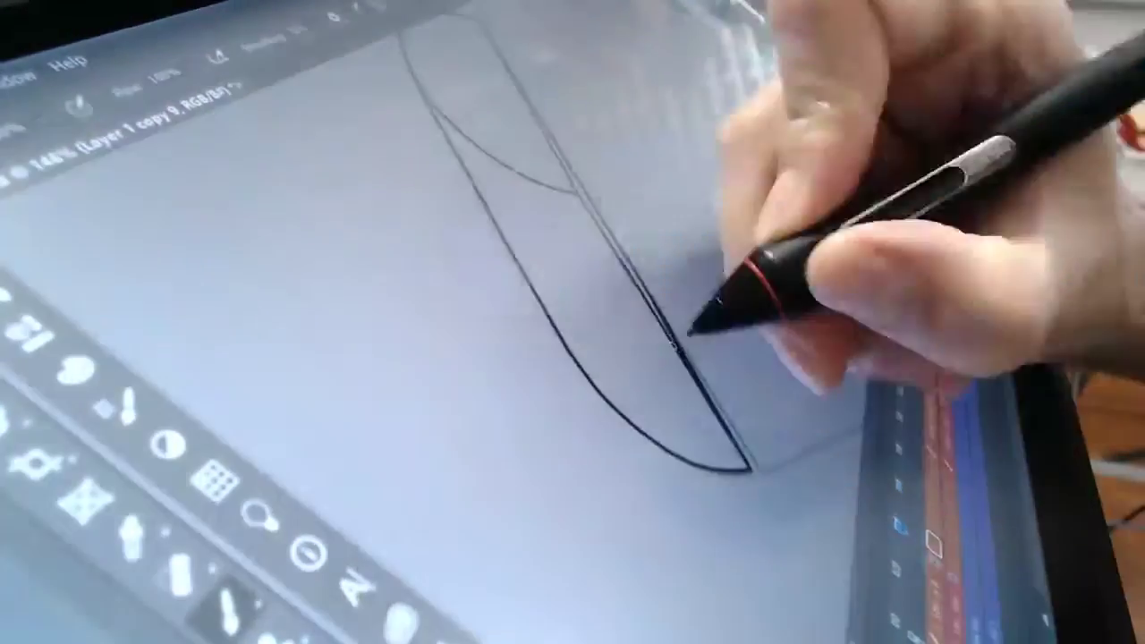
{"action": "left_click_drag", "start_coordinate": [690, 319], "coordinate": [754, 319]}
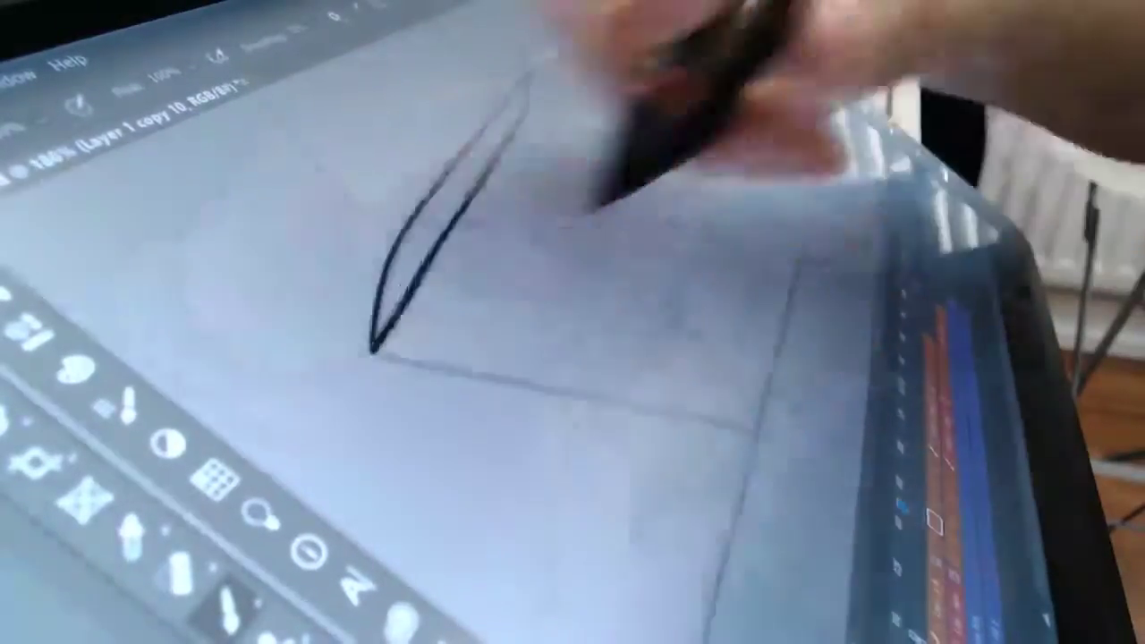
- Ink the progressively wider open lid over the rough on the frames from Layer 1 copy 10 through Layer 1 copy 18
{"action": "mouse_move", "coordinate": [595, 201]}
{"action": "left_mouse_down"}
{"action": "mouse_move", "coordinate": [585, 391]}
{"action": "mouse_move", "coordinate": [524, 224]}
{"action": "left_mouse_up"}
{"action": "left_click_drag", "start_coordinate": [384, 332], "coordinate": [754, 422]}
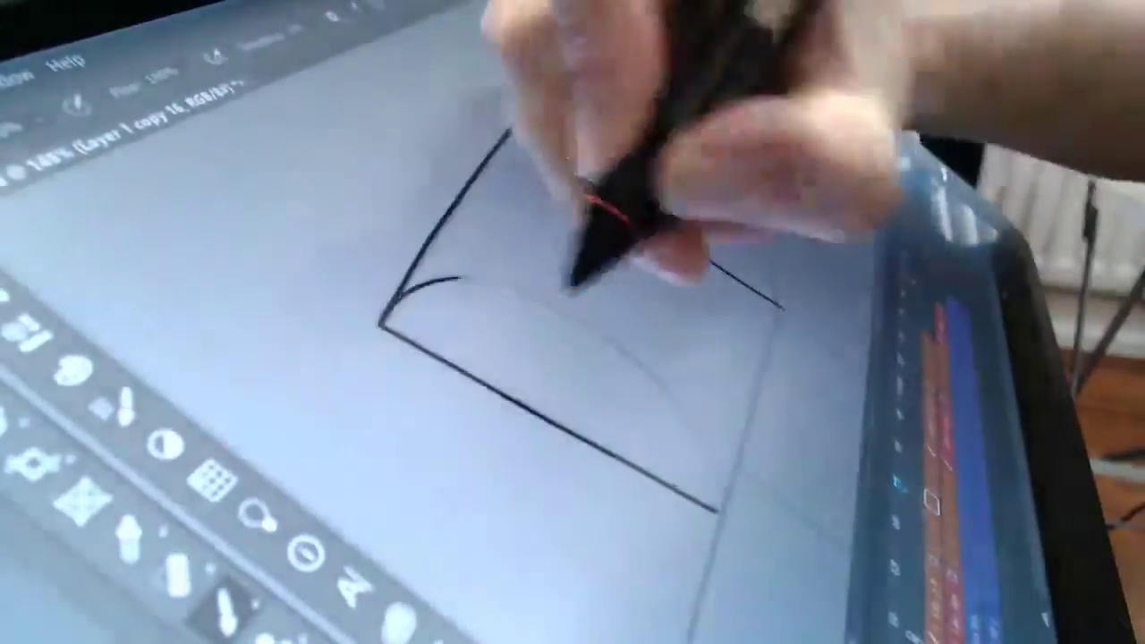
{"action": "mouse_move", "coordinate": [588, 281]}
{"action": "left_mouse_down"}
{"action": "mouse_move", "coordinate": [781, 307]}
{"action": "mouse_move", "coordinate": [466, 185]}
{"action": "mouse_move", "coordinate": [732, 404]}
{"action": "left_mouse_up"}
{"action": "left_click_drag", "start_coordinate": [422, 205], "coordinate": [713, 412]}
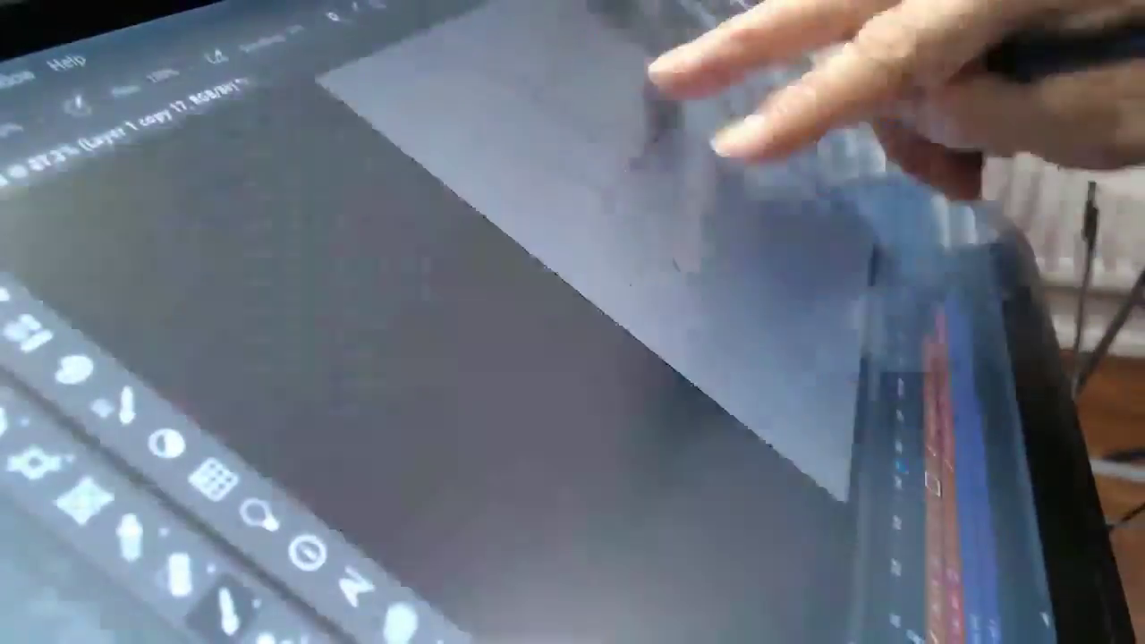
{"action": "mouse_move", "coordinate": [331, 268]}
{"action": "left_mouse_down"}
{"action": "mouse_move", "coordinate": [399, 295]}
{"action": "mouse_move", "coordinate": [742, 370]}
{"action": "mouse_move", "coordinate": [747, 493]}
{"action": "mouse_move", "coordinate": [686, 248]}
{"action": "mouse_move", "coordinate": [624, 307]}
{"action": "left_mouse_up"}
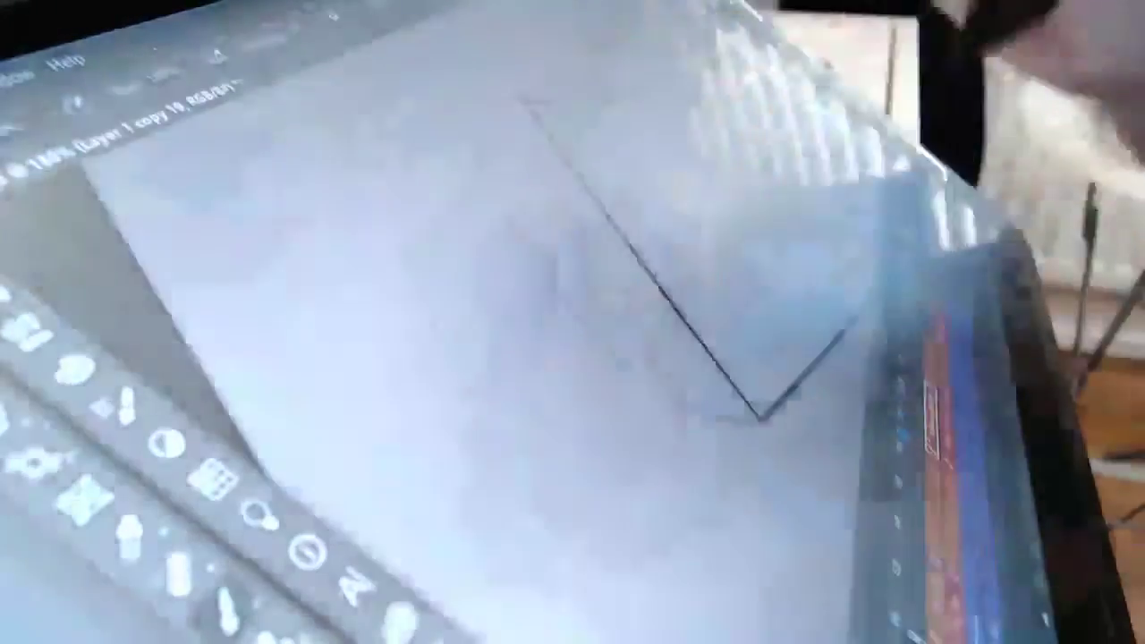
- Ink the fully open lid's straight edges and curved end on Layer 1 copy 19
{"action": "left_click_drag", "start_coordinate": [742, 422], "coordinate": [547, 81]}
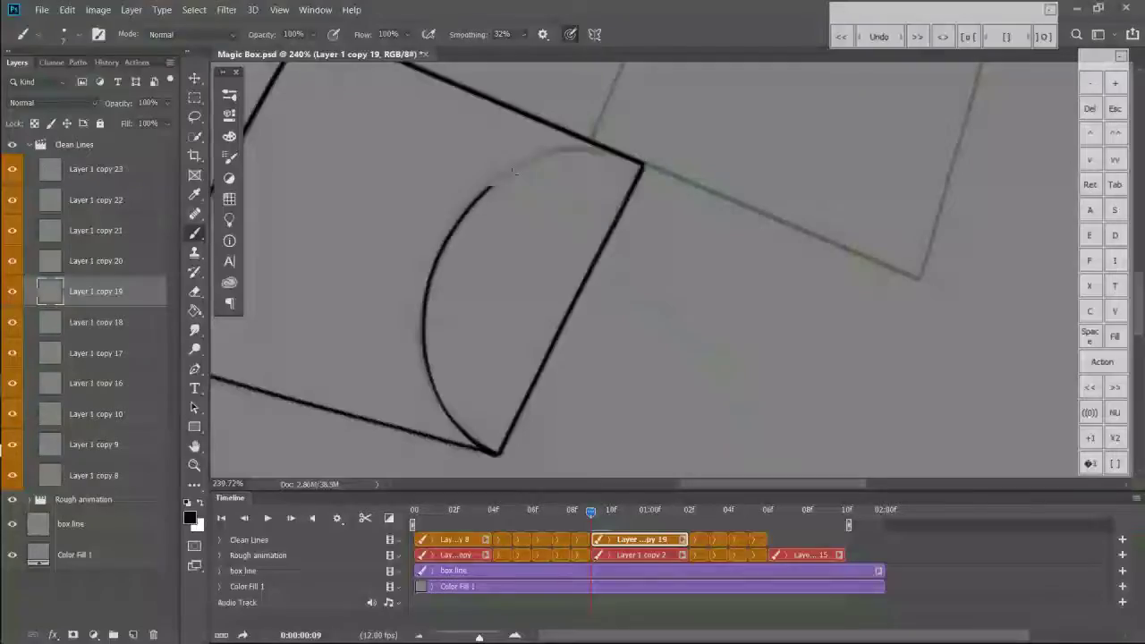
{"action": "left_click_drag", "start_coordinate": [514, 172], "coordinate": [642, 164]}
{"action": "scroll", "coordinate": [572, 269], "scroll_direction": "down", "scroll_amount": 8}
{"action": "key", "text": "Escape"}
- Scrub through the lid-opening frames and delete the four blank Clean Lines clips after Layer 1 copy 19
{"action": "mouse_move", "coordinate": [591, 513]}
{"action": "left_mouse_down"}
{"action": "mouse_move", "coordinate": [479, 517]}
{"action": "mouse_move", "coordinate": [604, 513]}
{"action": "left_mouse_up"}
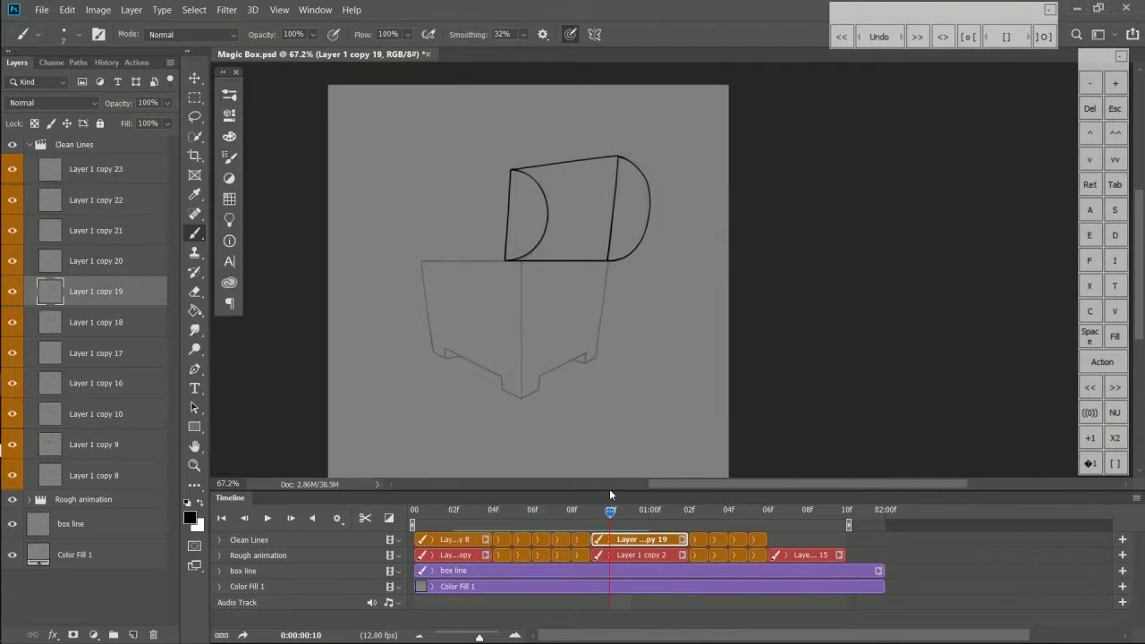
{"action": "mouse_move", "coordinate": [610, 512]}
{"action": "left_mouse_down"}
{"action": "mouse_move", "coordinate": [467, 514]}
{"action": "mouse_move", "coordinate": [547, 514]}
{"action": "left_mouse_up"}
{"action": "mouse_move", "coordinate": [652, 519]}
{"action": "left_mouse_down"}
{"action": "mouse_move", "coordinate": [741, 524]}
{"action": "mouse_move", "coordinate": [495, 521]}
{"action": "mouse_move", "coordinate": [668, 523]}
{"action": "mouse_move", "coordinate": [545, 512]}
{"action": "mouse_move", "coordinate": [655, 522]}
{"action": "left_mouse_up"}
{"action": "left_click", "coordinate": [704, 539]}
{"action": "left_click", "coordinate": [761, 539], "text": "shift"}
{"action": "key", "text": "Delete"}
- Duplicate the lid-opening and closed-lid frames, place them in reverse order after Layer 1 copy 19, and play the animation
{"action": "left_click", "coordinate": [533, 510]}
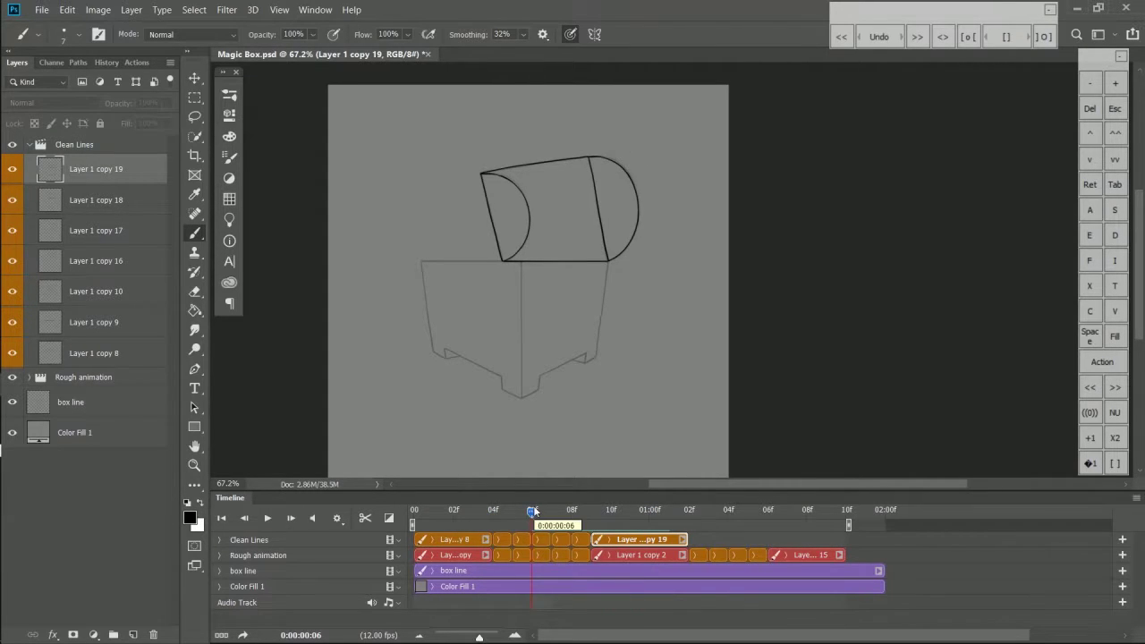
{"action": "mouse_move", "coordinate": [533, 510]}
{"action": "left_mouse_down"}
{"action": "mouse_move", "coordinate": [479, 516]}
{"action": "mouse_move", "coordinate": [572, 515]}
{"action": "mouse_move", "coordinate": [515, 520]}
{"action": "left_mouse_up"}
{"action": "key", "text": "ctrl+j"}
{"action": "left_click_drag", "start_coordinate": [94, 322], "coordinate": [132, 635]}
{"action": "left_click_drag", "start_coordinate": [94, 414], "coordinate": [132, 635]}
{"action": "left_click_drag", "start_coordinate": [778, 540], "coordinate": [521, 540]}
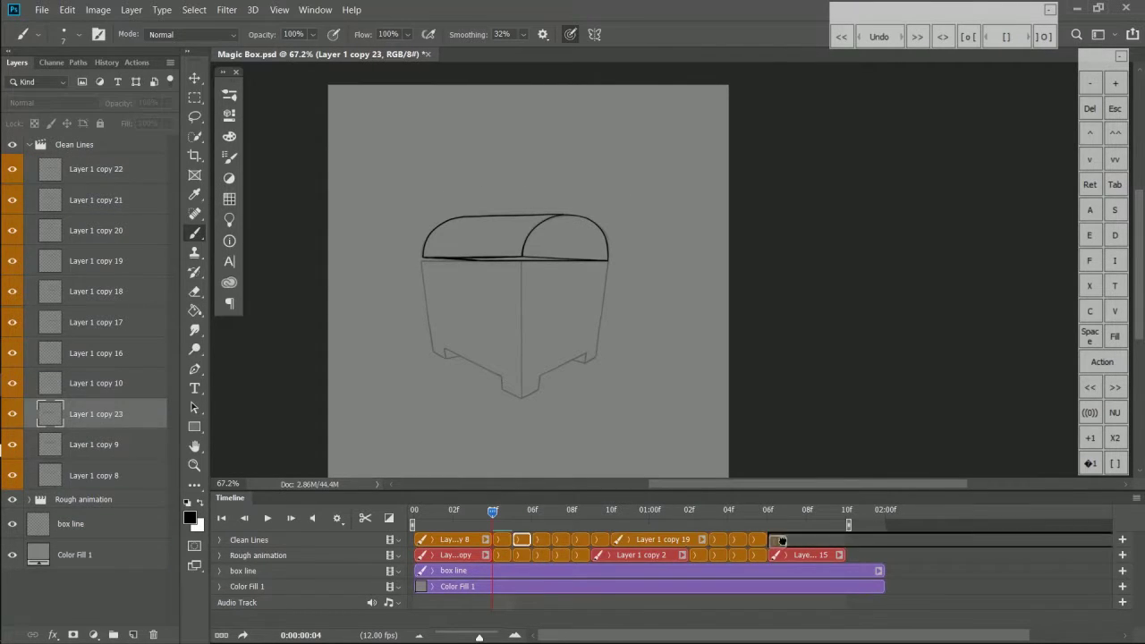
{"action": "left_click_drag", "start_coordinate": [781, 540], "coordinate": [781, 541]}
{"action": "left_click_drag", "start_coordinate": [94, 475], "coordinate": [133, 634]}
{"action": "key", "text": "space"}
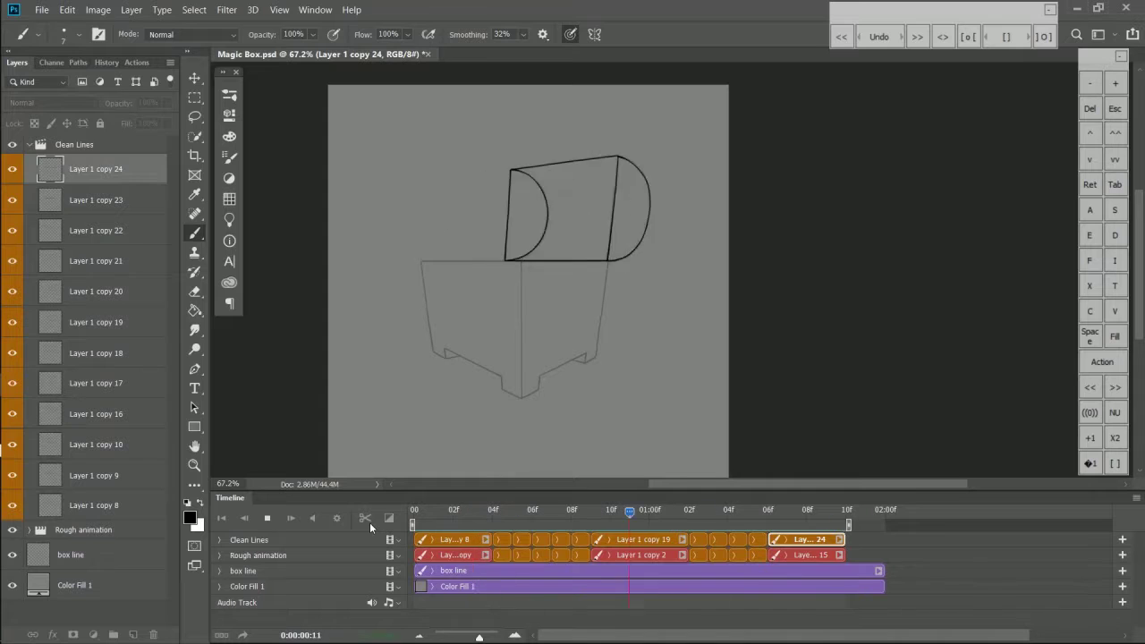
- Hide the Rough animation group, restore the box line layer's opacity to 100%, and play the clean animation
{"action": "left_click", "coordinate": [258, 555]}
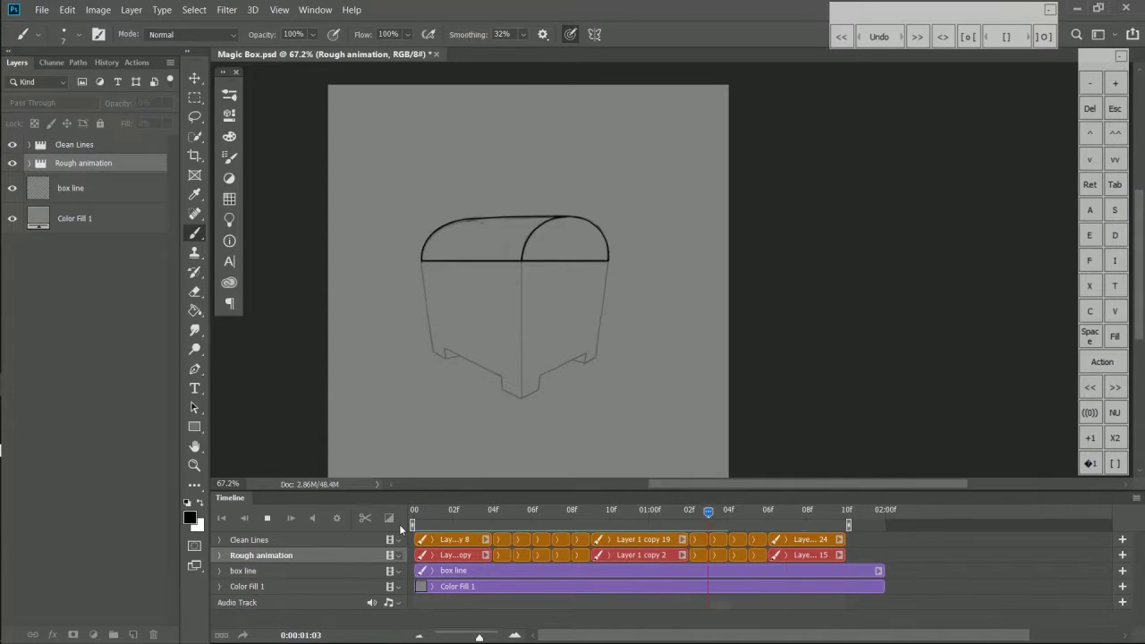
{"action": "left_click", "coordinate": [12, 163]}
{"action": "left_click", "coordinate": [89, 189]}
{"action": "left_click", "coordinate": [167, 103]}
{"action": "left_click_drag", "start_coordinate": [134, 119], "coordinate": [172, 119]}
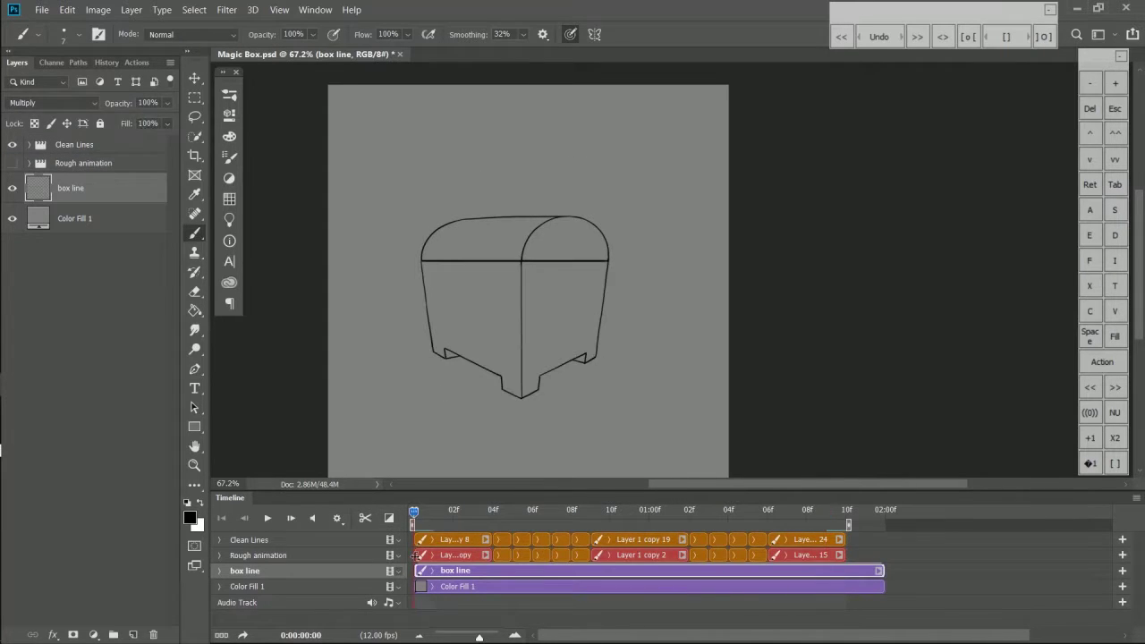
{"action": "key", "text": "space"}
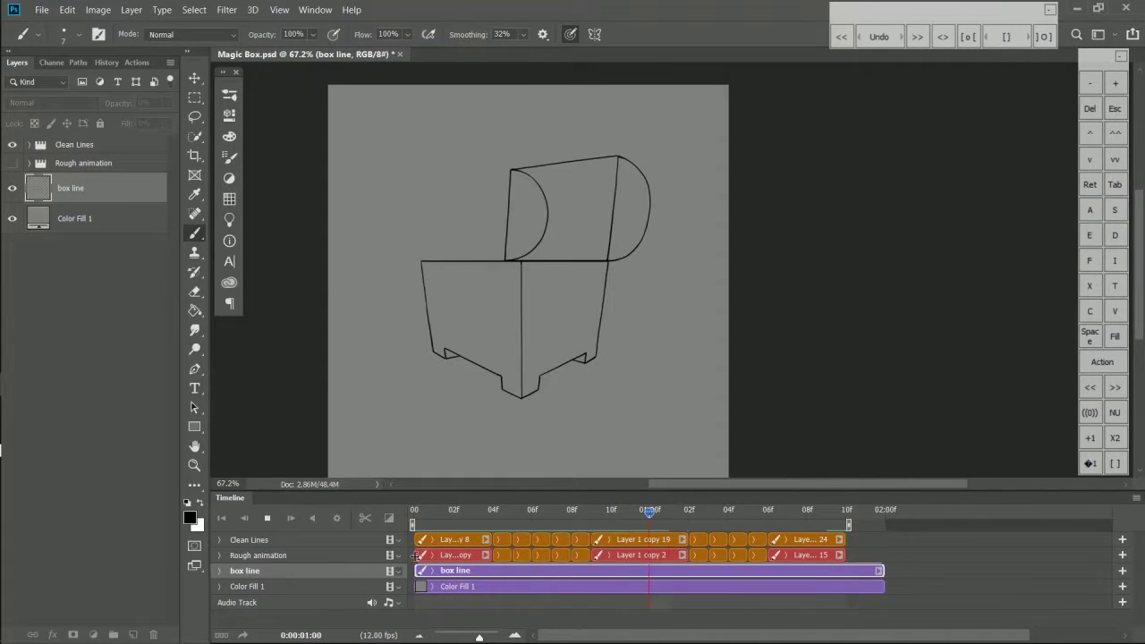